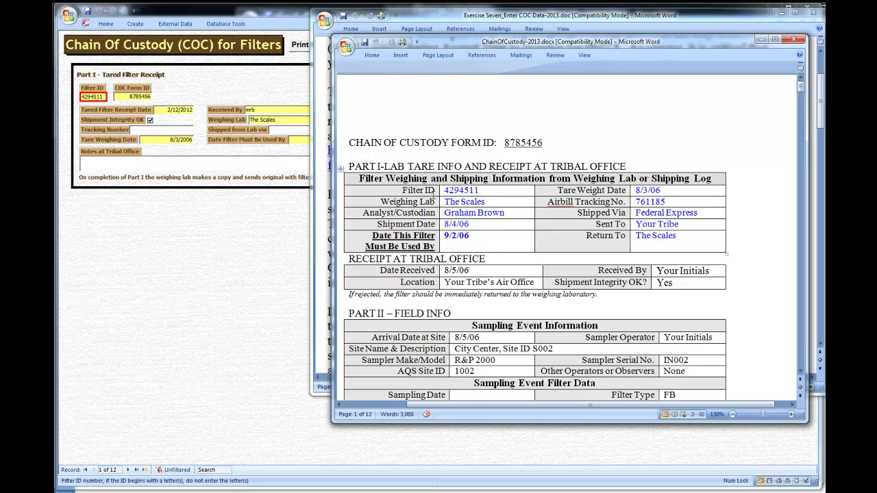
- Review the first filter's chain of custody sheet from the Filter ID in Part I through the Lab Gross section
drag(489, 191, 411, 193)
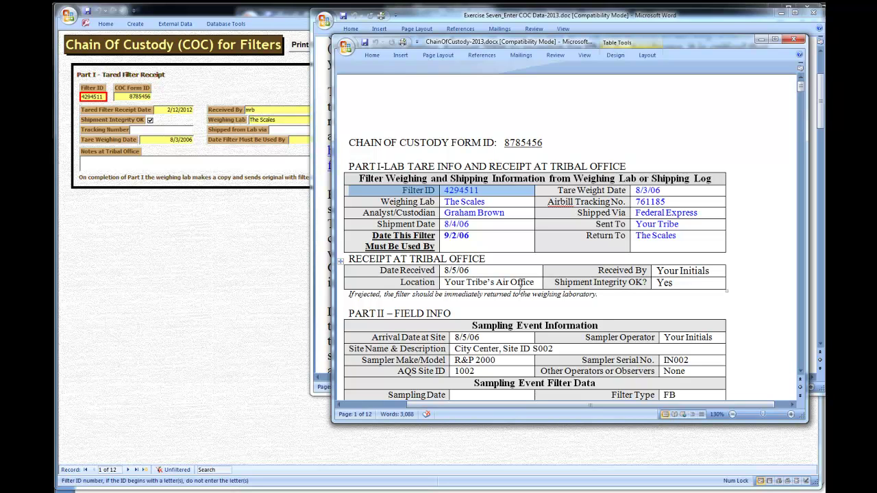
scroll(521, 290, down, 1)
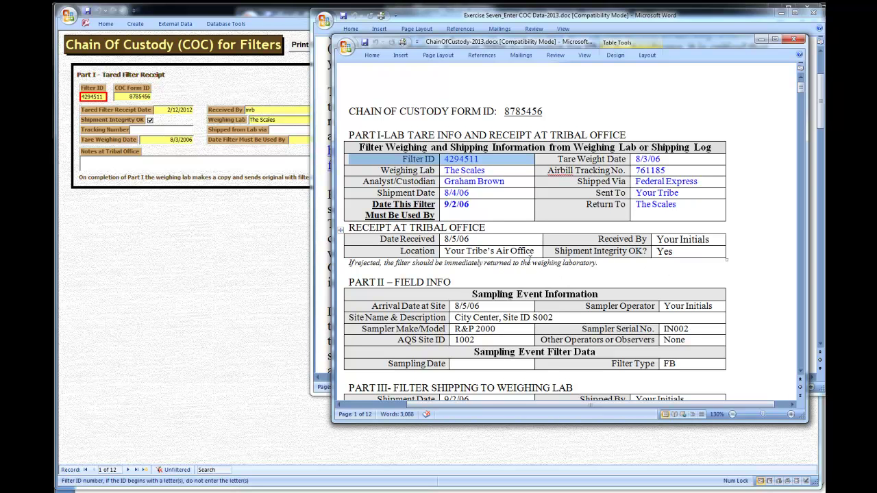
scroll(527, 253, down, 1)
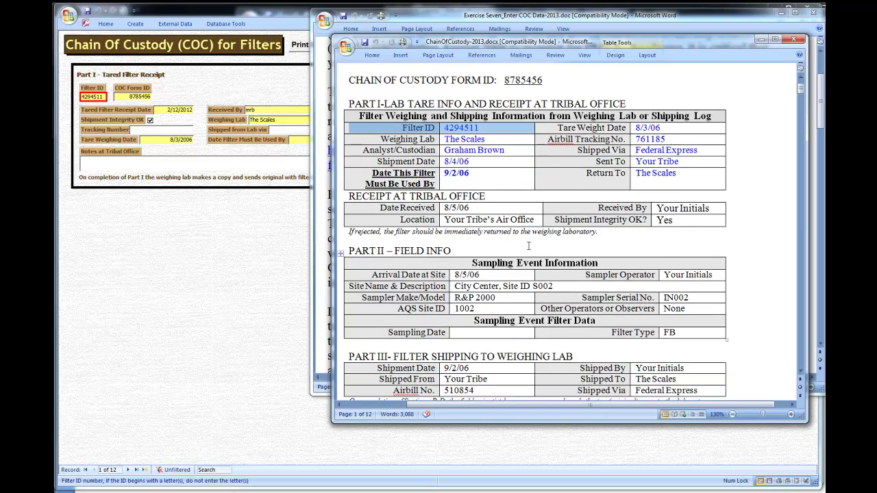
scroll(523, 243, down, 1)
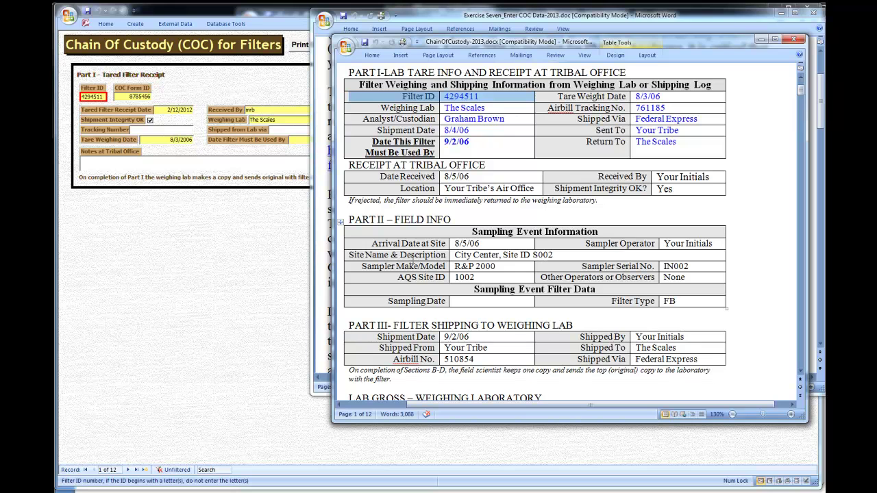
scroll(465, 254, down, 2)
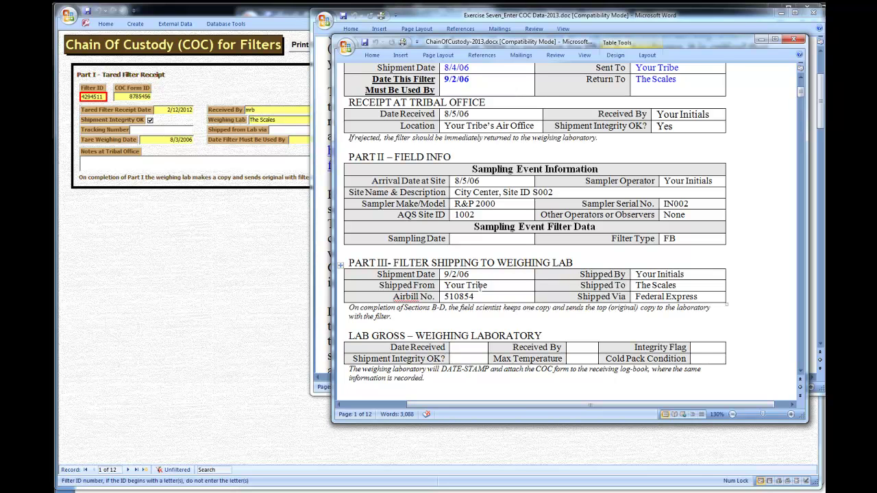
scroll(484, 286, down, 1)
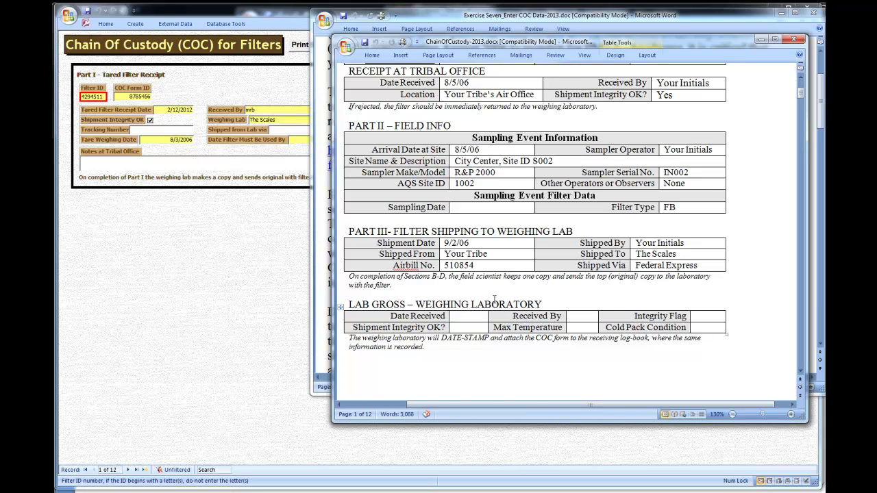
scroll(402, 244, up, 5)
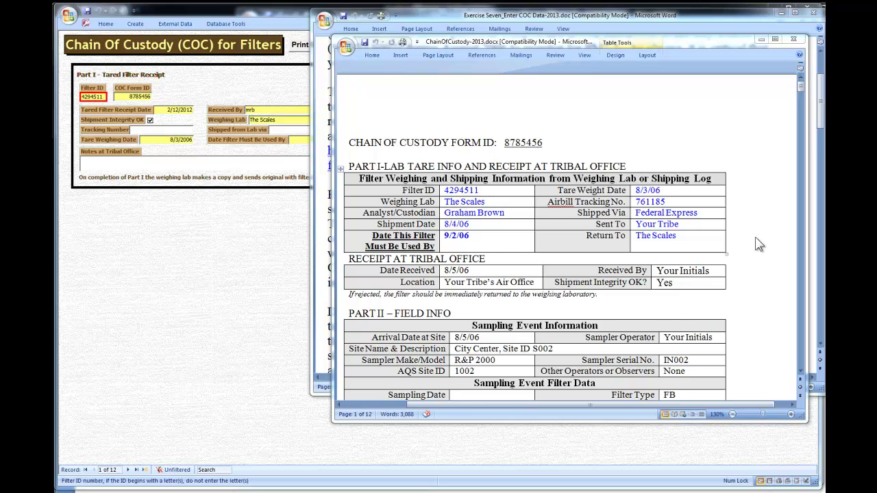
- Look through the following filters' chain of custody sheets, comparing filter IDs, sampling dates, sampler serial numbers and filter types
scroll(753, 233, down, 10)
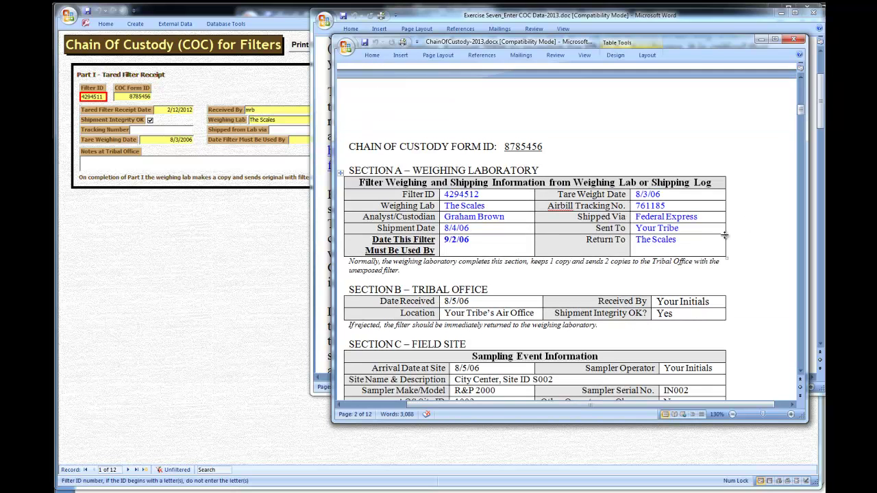
scroll(767, 233, down, 10)
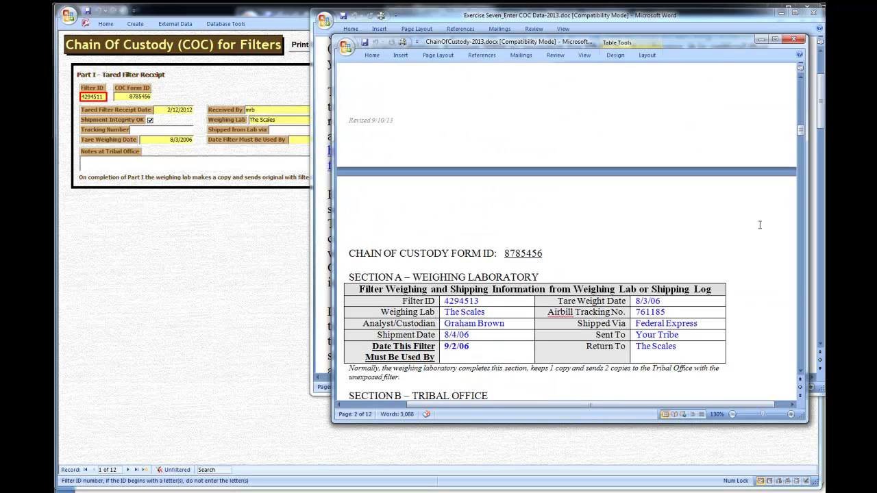
scroll(759, 225, down, 3)
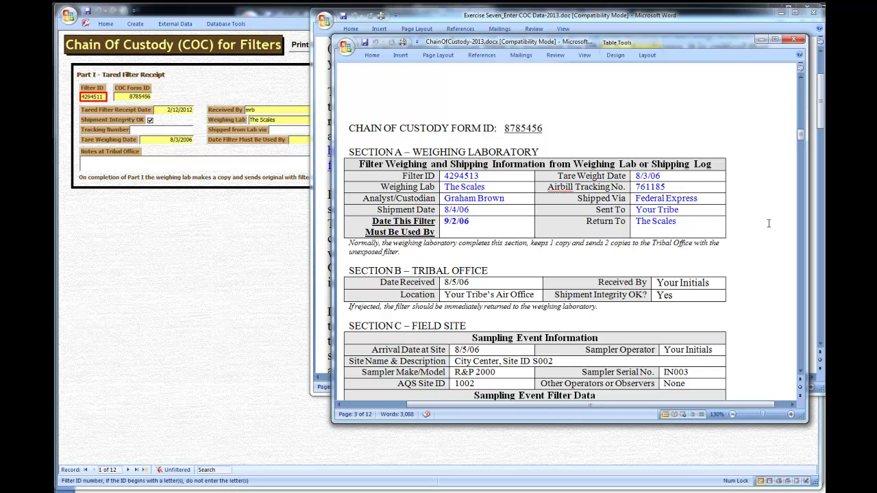
scroll(765, 230, down, 8)
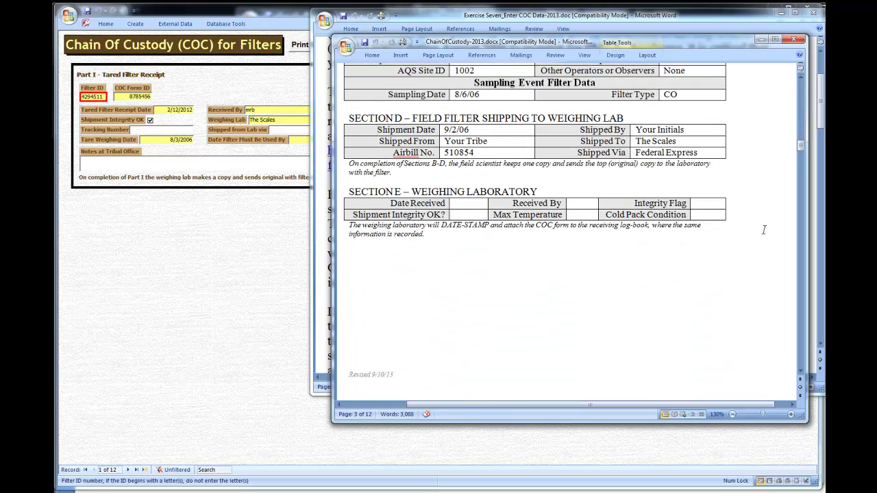
scroll(764, 233, down, 15)
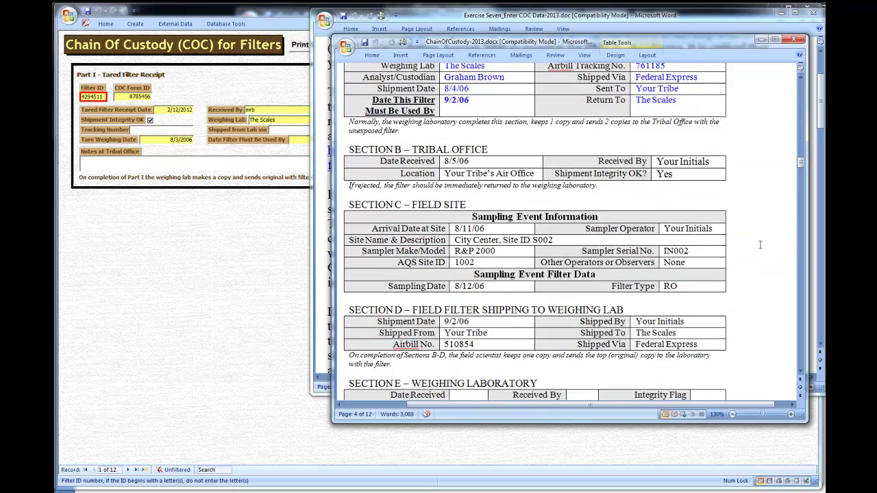
scroll(759, 245, up, 3)
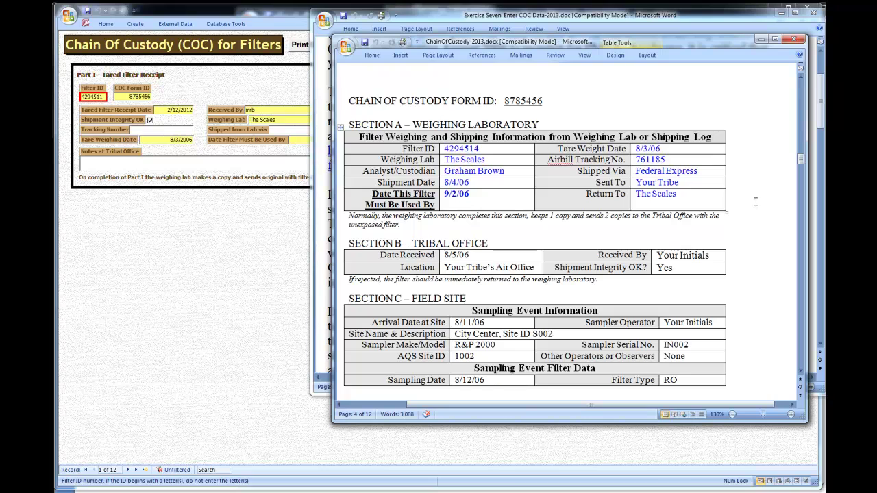
scroll(753, 219, down, 9)
scroll(747, 205, down, 20)
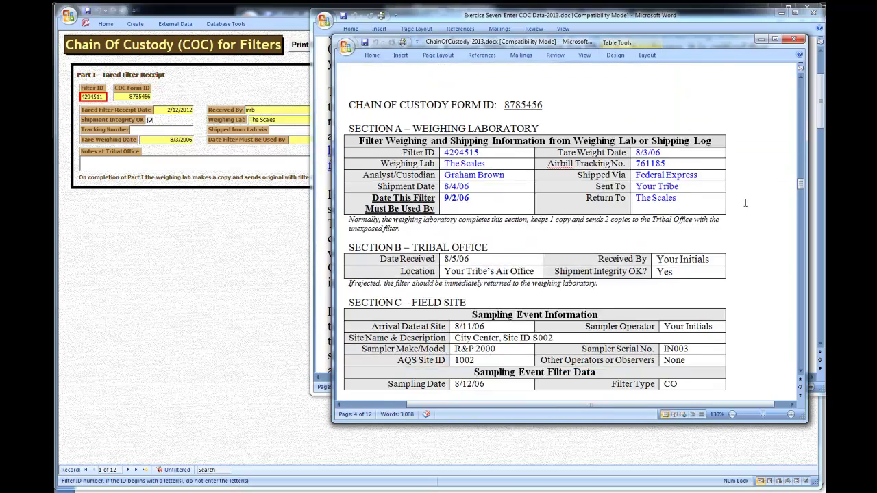
scroll(741, 205, down, 9)
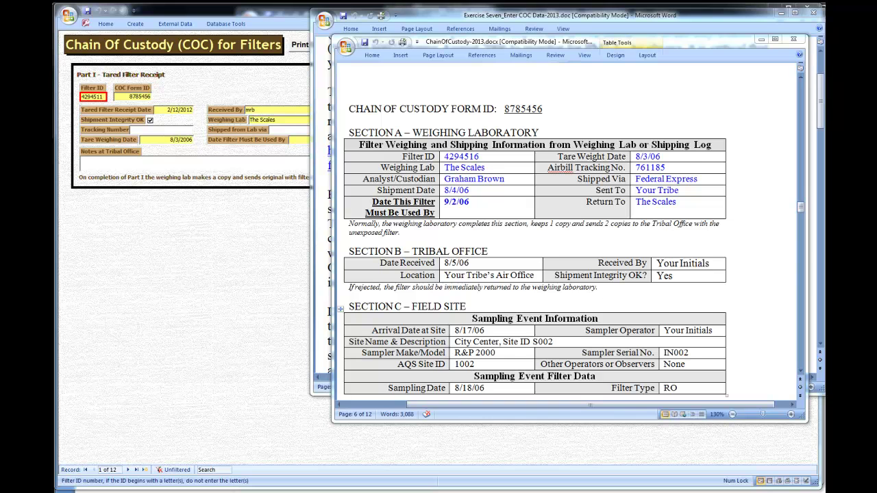
- Switch to the Exercise Seven document and read how to enter Parts I, II and III for all 12 filters
click(329, 315)
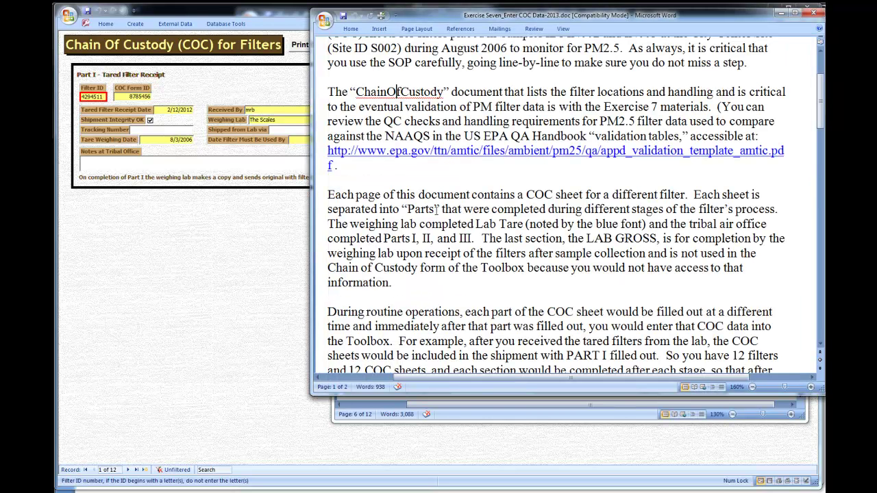
scroll(436, 210, down, 3)
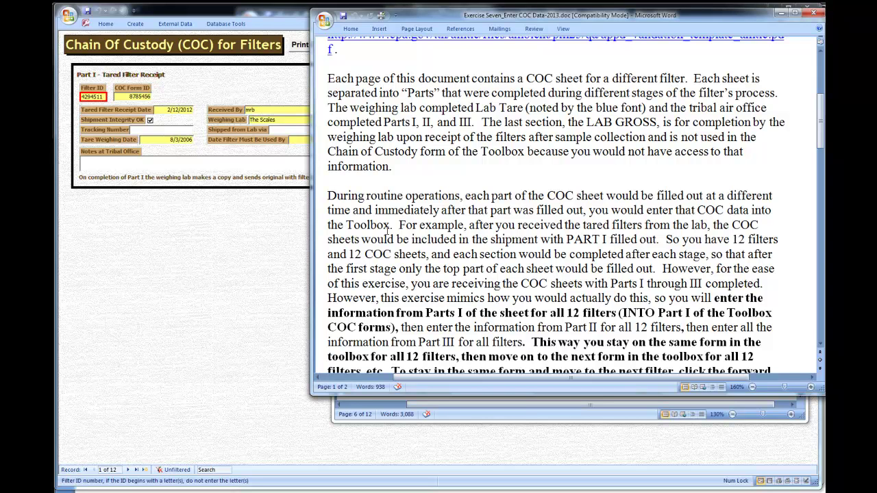
click(217, 268)
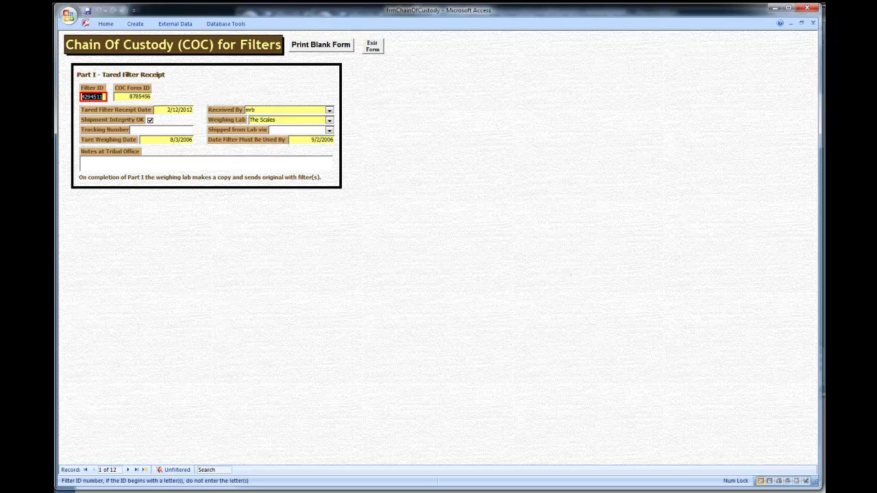
key(alt+Tab)
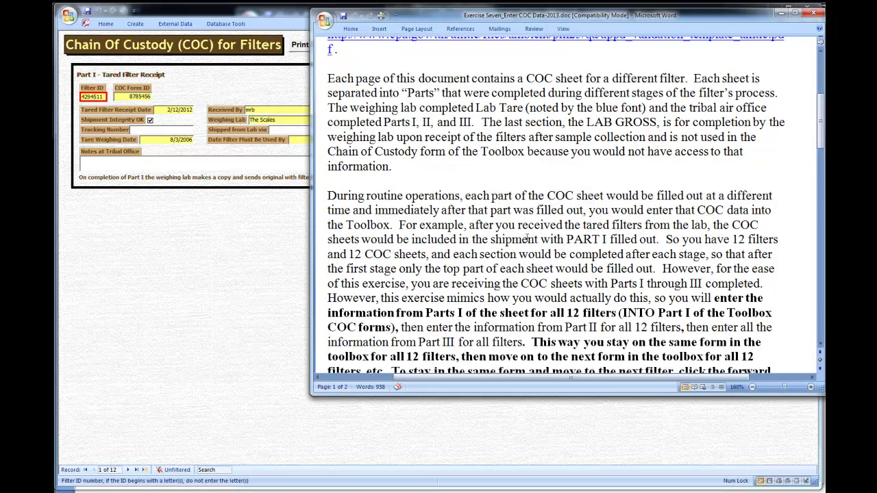
scroll(522, 228, down, 2)
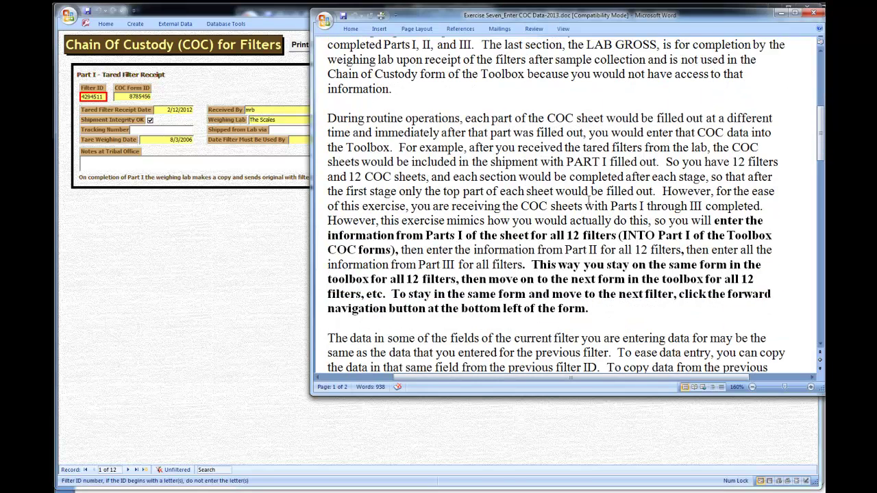
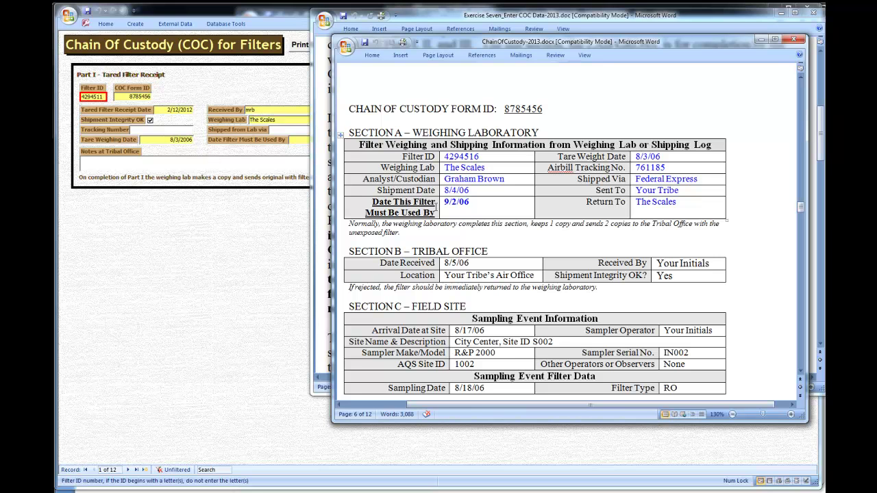
- Return to the first sheet in the ChainOfCustody document, highlight its Filter ID value, and switch to the COC form in Access
scroll(466, 165, down, 15)
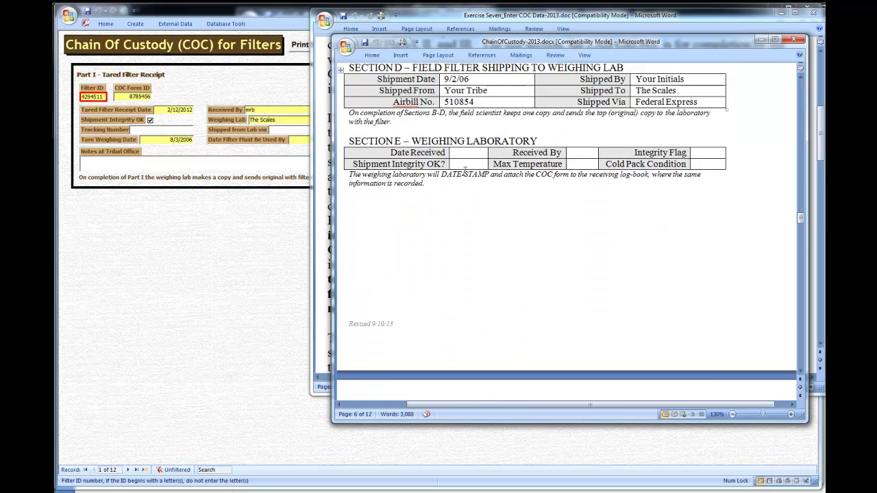
scroll(472, 178, down, 3)
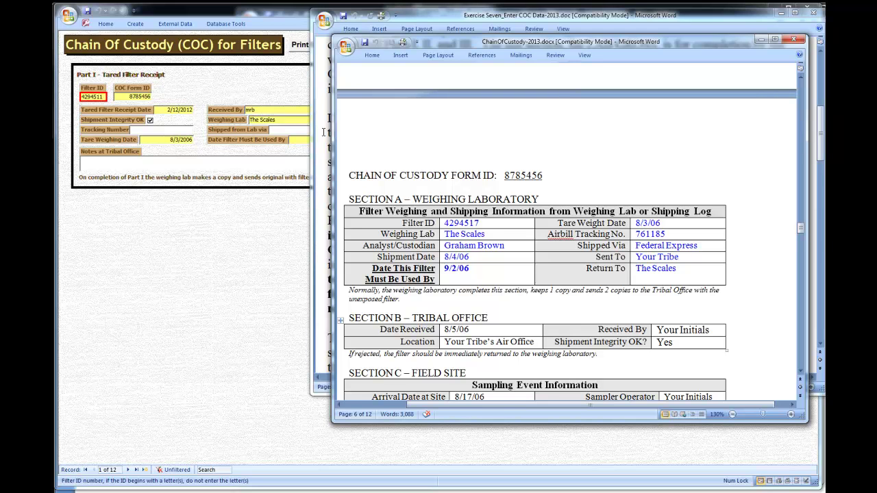
drag(801, 228, 801, 85)
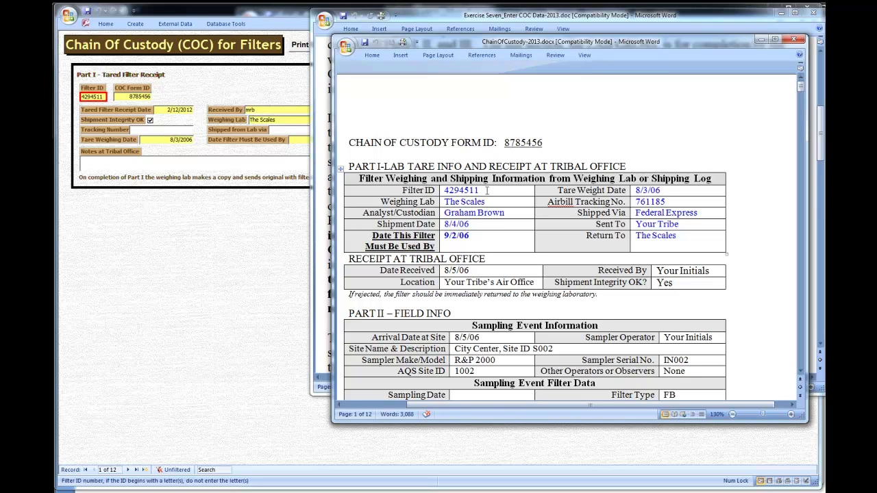
drag(487, 191, 444, 191)
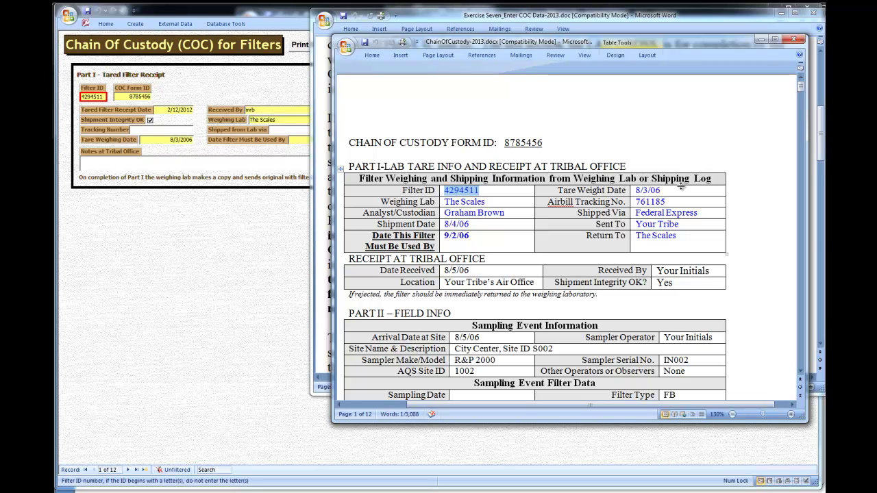
click(241, 165)
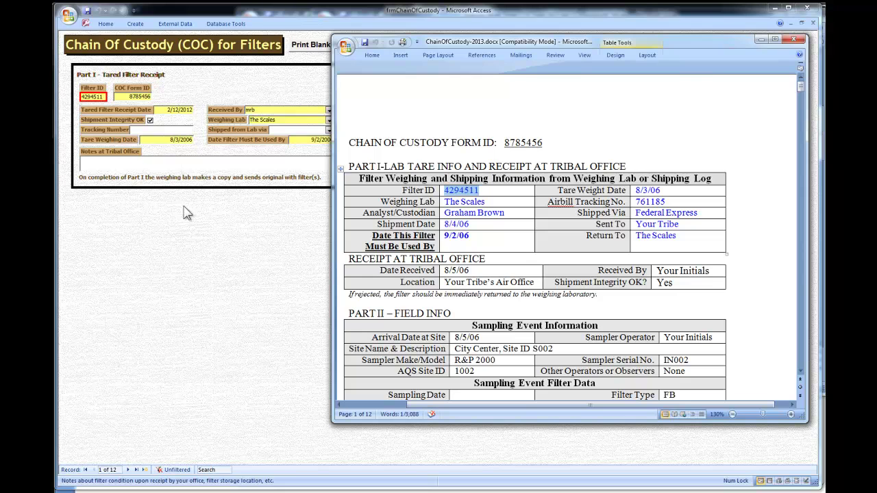
- Bring up the second filter's sheet in the ChainOfCustody document and advance the COC form to record 2
scroll(505, 274, down, 15)
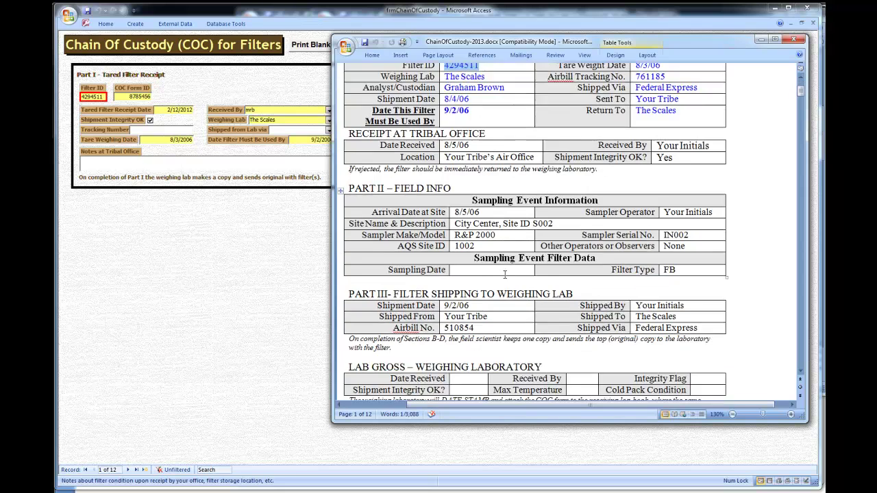
scroll(499, 245, down, 6)
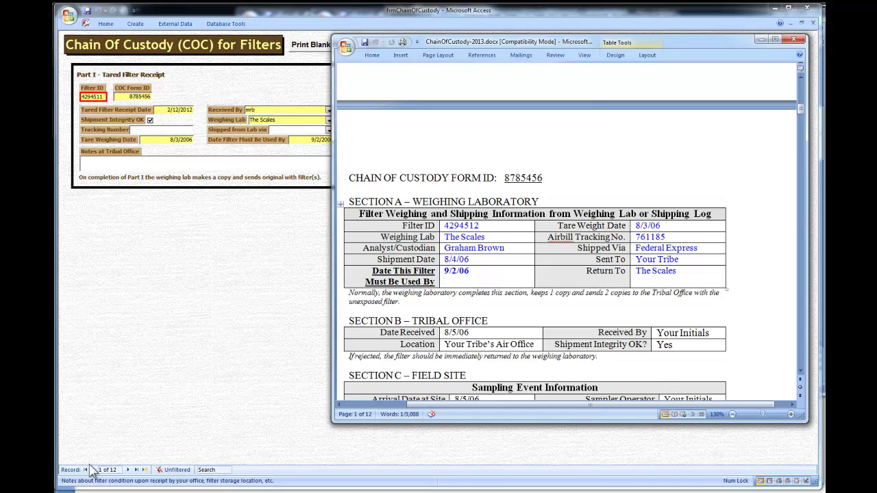
click(128, 470)
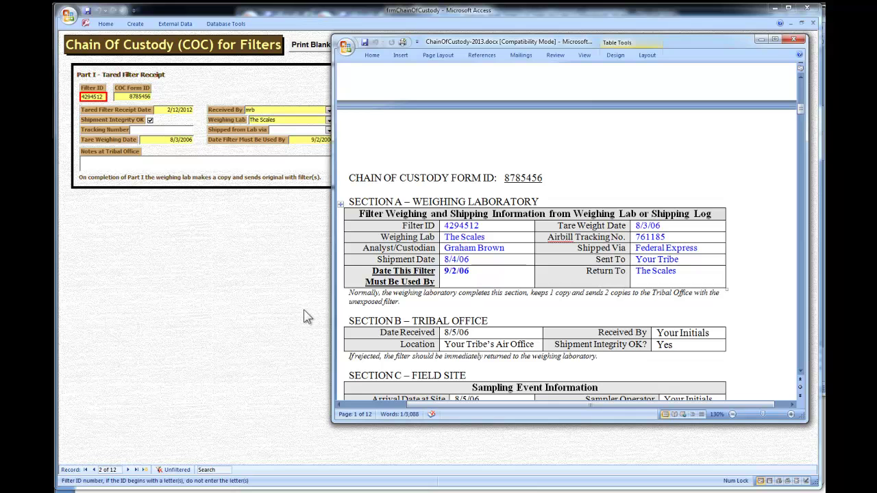
- Bring up the third filter's sheet, advance the COC form to record 3, and bring the ChainOfCustody document back in front
scroll(467, 312, down, 6)
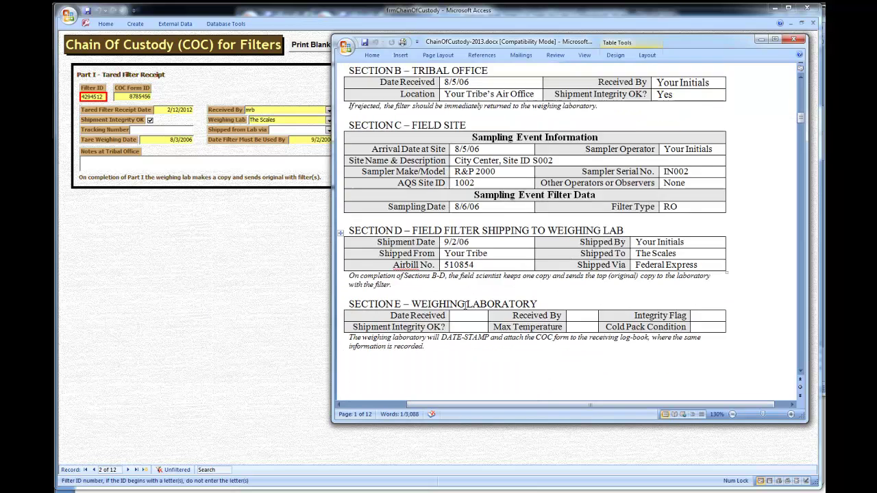
scroll(452, 291, up, 9)
scroll(453, 291, down, 3)
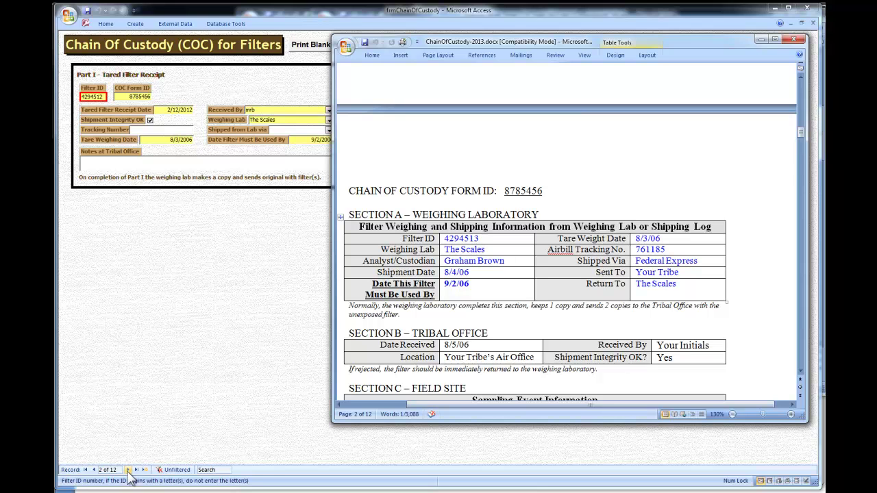
click(128, 470)
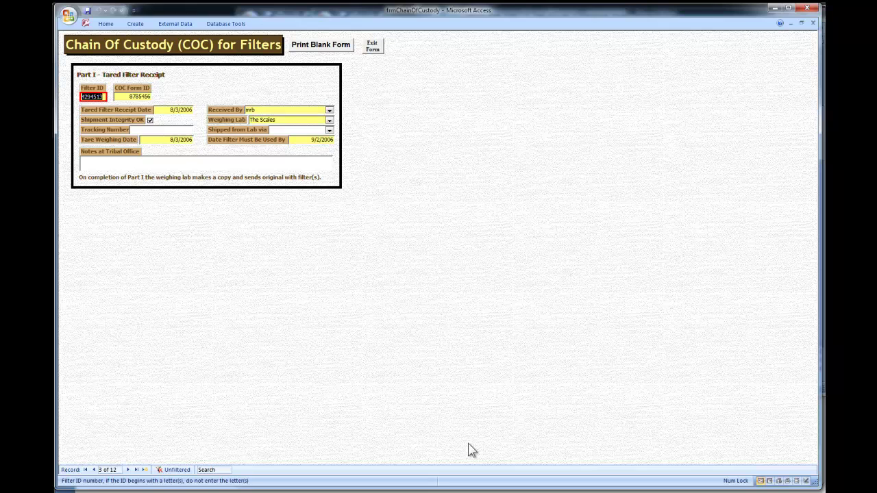
key(alt+Tab)
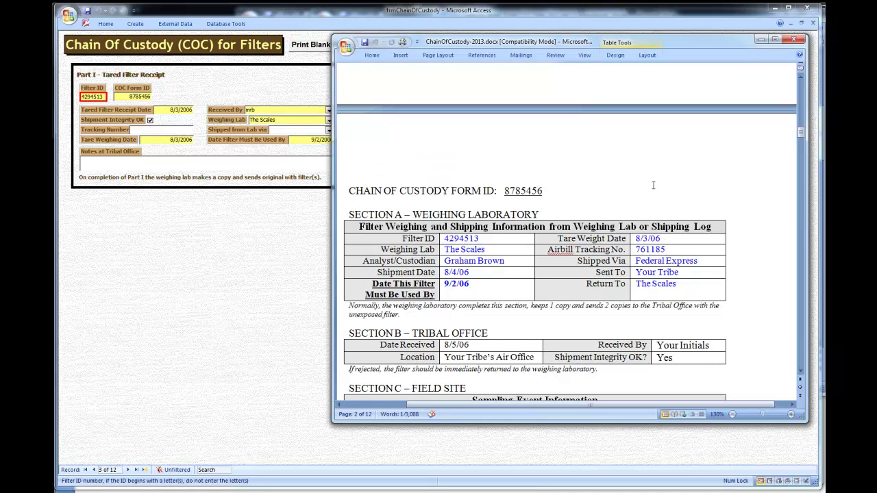
- Bring up the last filter's sheet in the ChainOfCustody document and advance the COC form in Access to record 12
drag(800, 132, 800, 342)
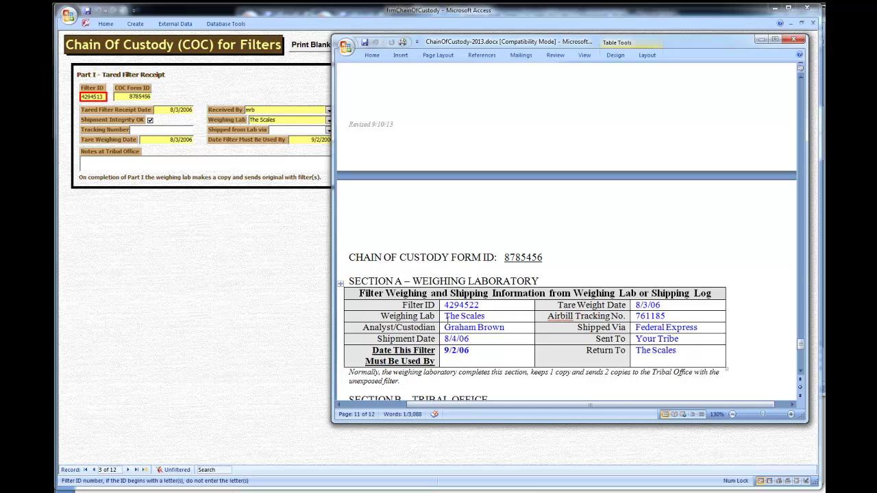
click(127, 470)
click(128, 470)
click(128, 470)
click(127, 470)
click(127, 470)
click(127, 470)
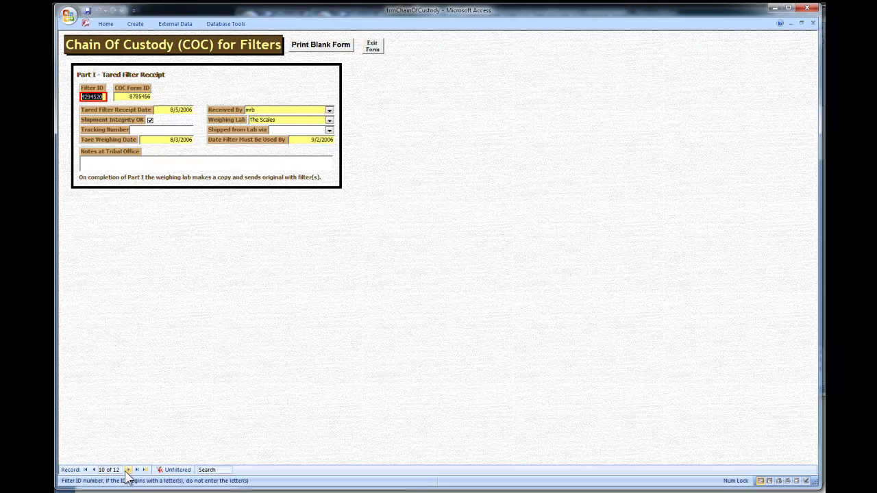
click(128, 470)
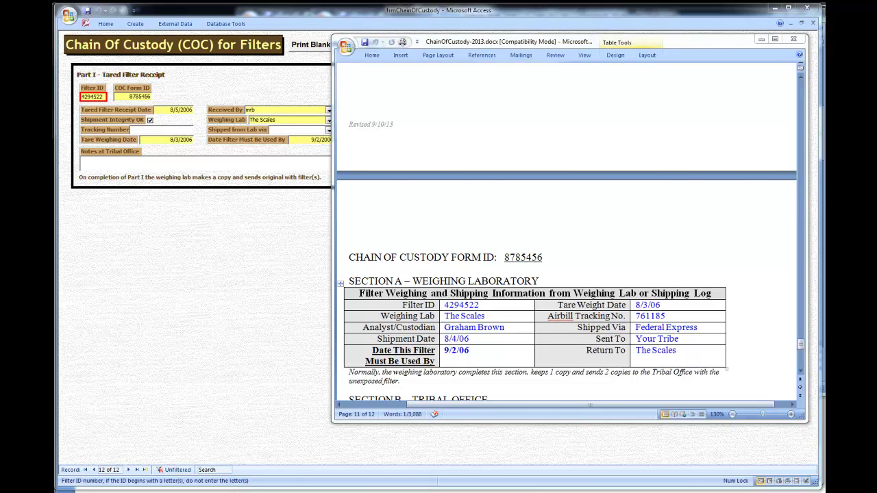
- Highlight the Exercise Seven paragraph on copying field data from the previous filter, and return to the COC form in Access
key(alt+Tab)
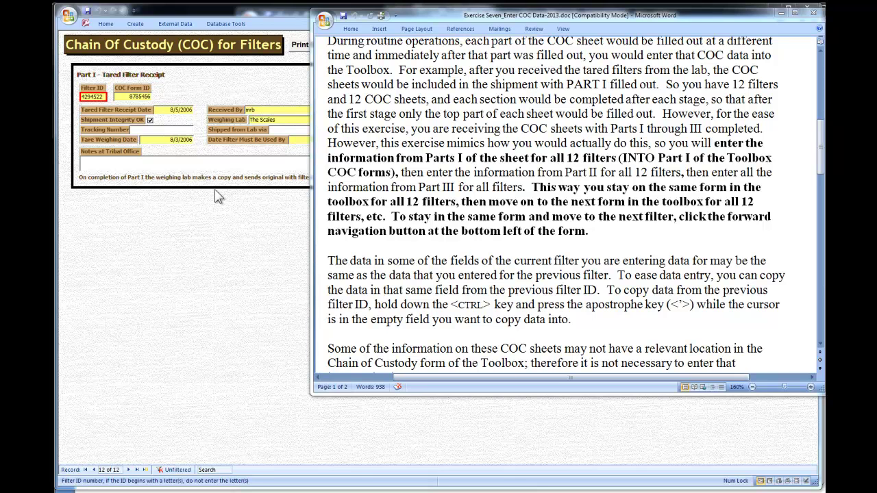
click(329, 264)
drag(327, 262, 583, 335)
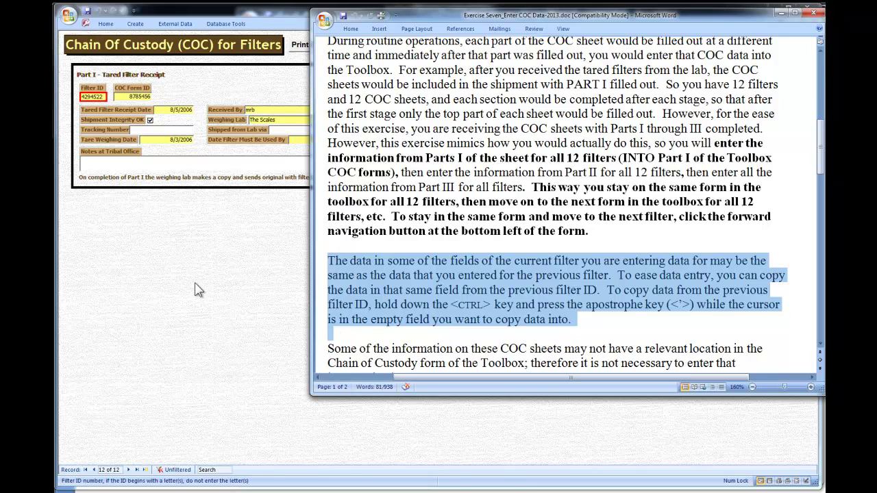
click(171, 317)
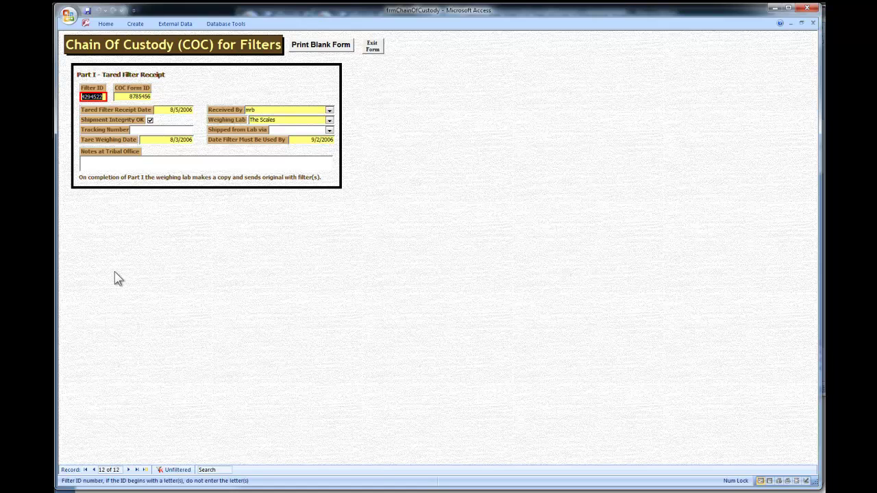
- Move the COC form to a new blank record and copy the previous record's COC Form ID into it
click(128, 471)
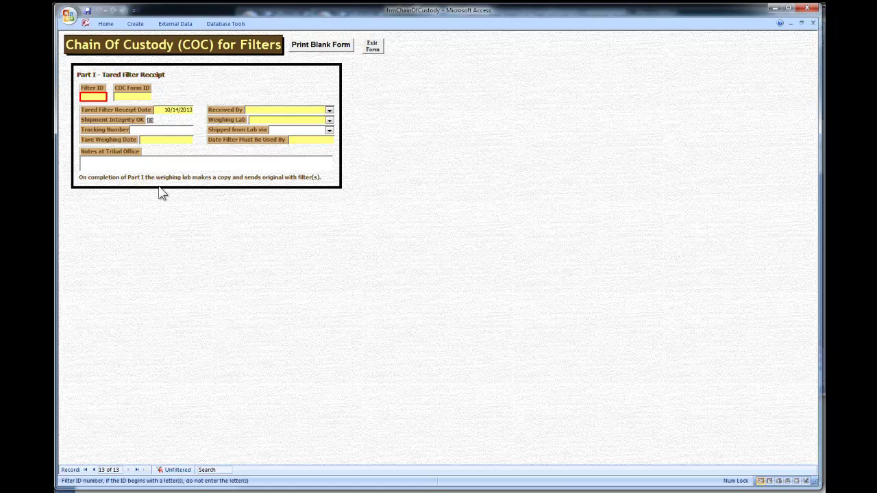
click(140, 98)
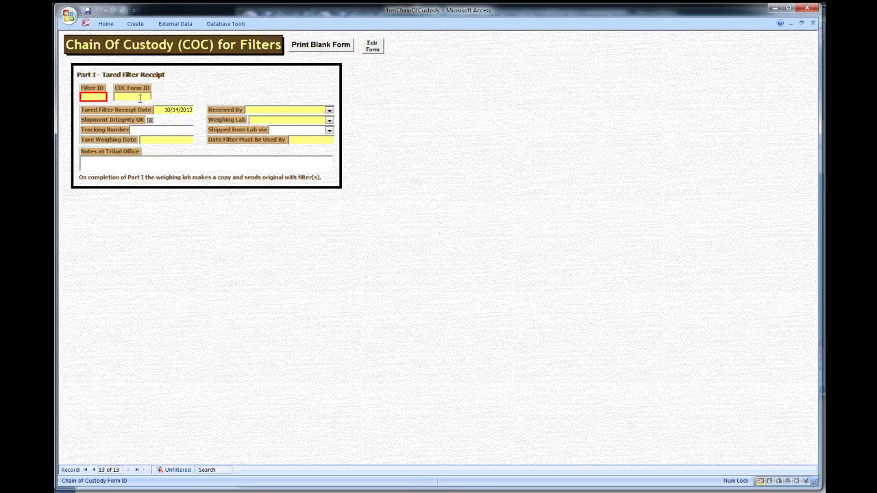
click(94, 470)
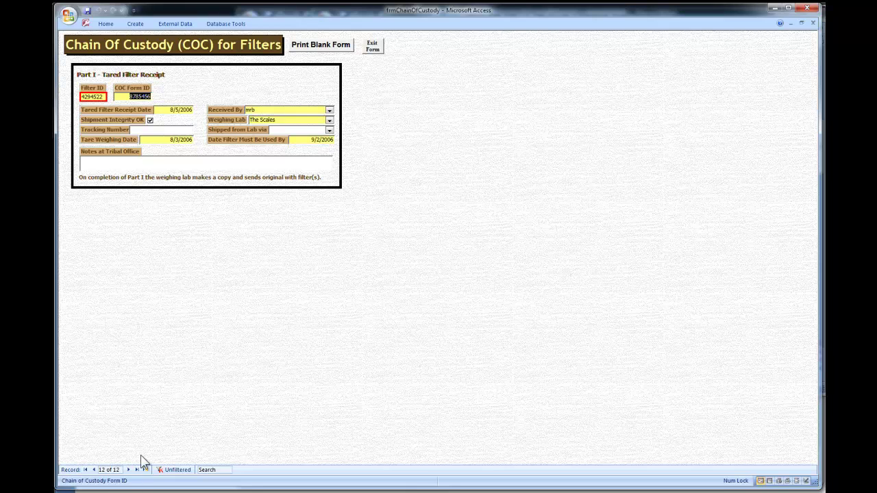
click(129, 469)
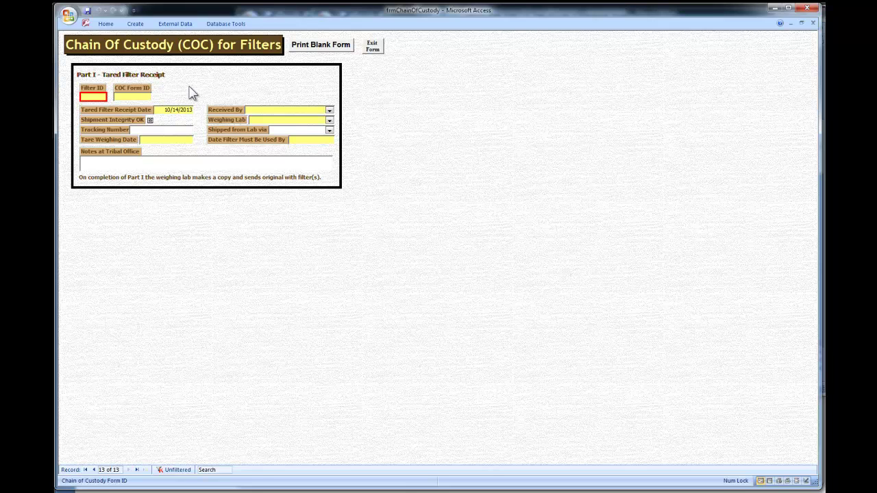
key(Tab)
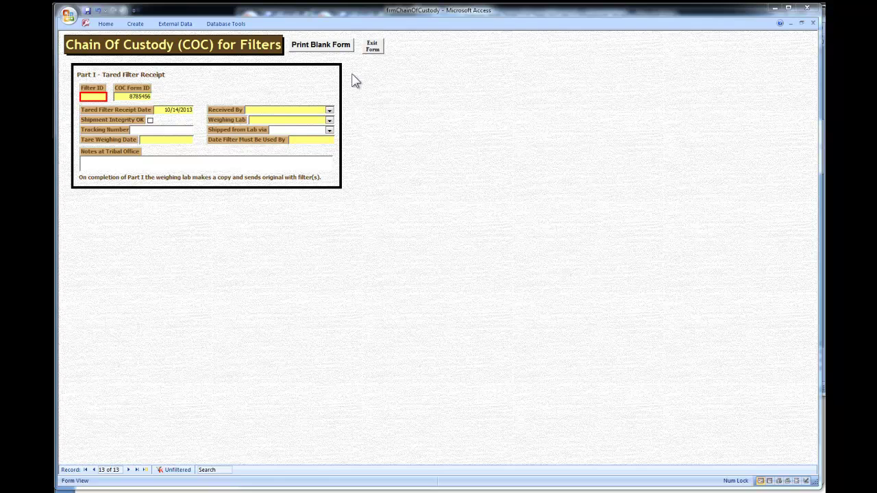
- Exit the COC form and close it without saving the incomplete record
click(374, 48)
drag(772, 384, 454, 125)
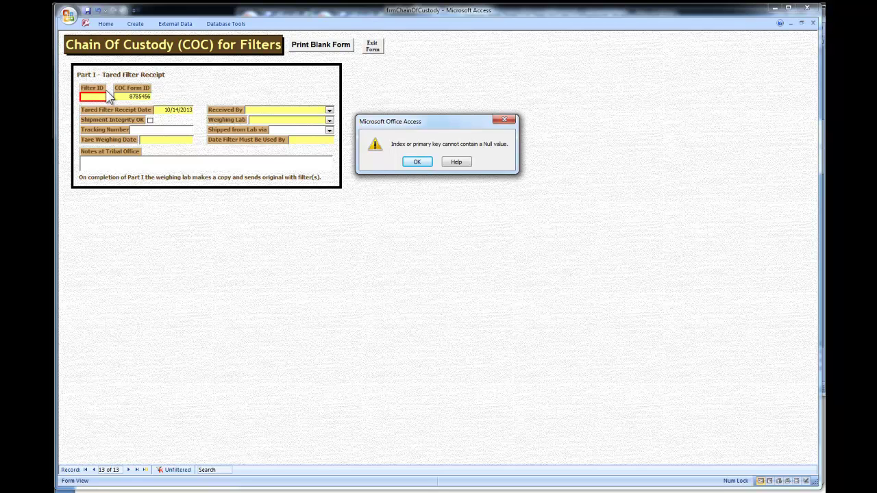
click(417, 163)
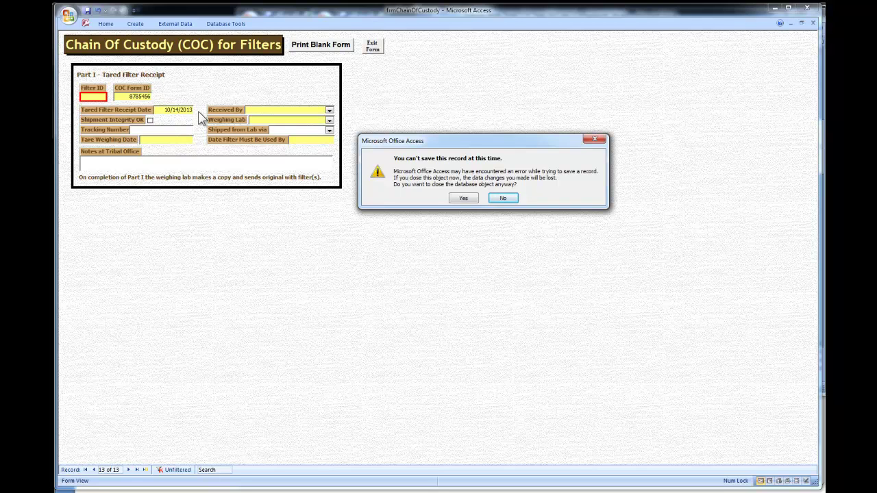
click(463, 199)
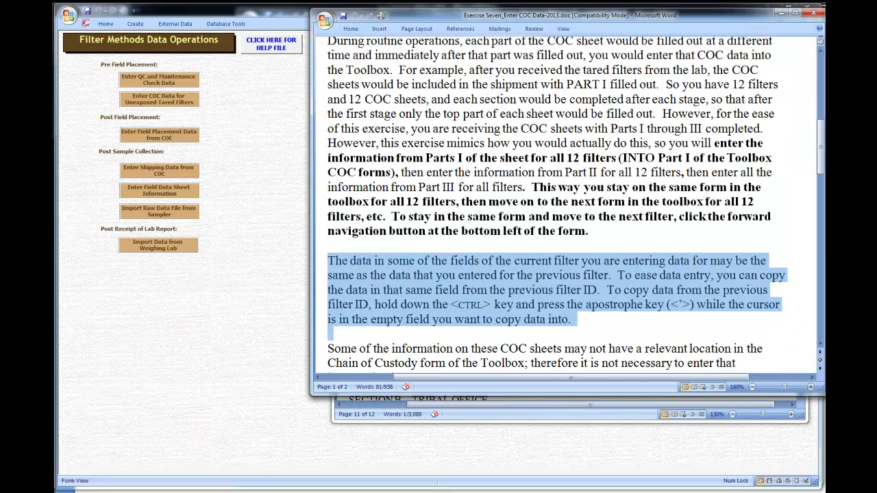
- Read the Exercise Seven instructions for entering Part I data for all filters and Part II field placement data
click(560, 187)
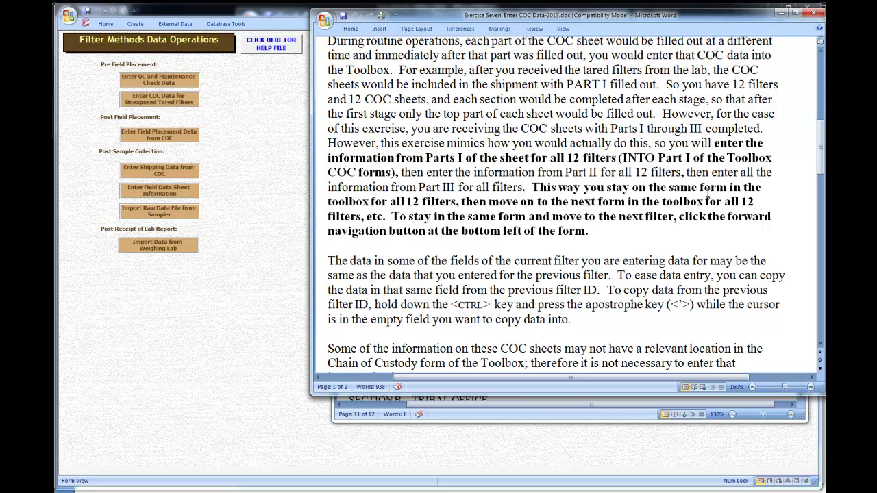
scroll(707, 192, down, 1)
scroll(708, 193, down, 9)
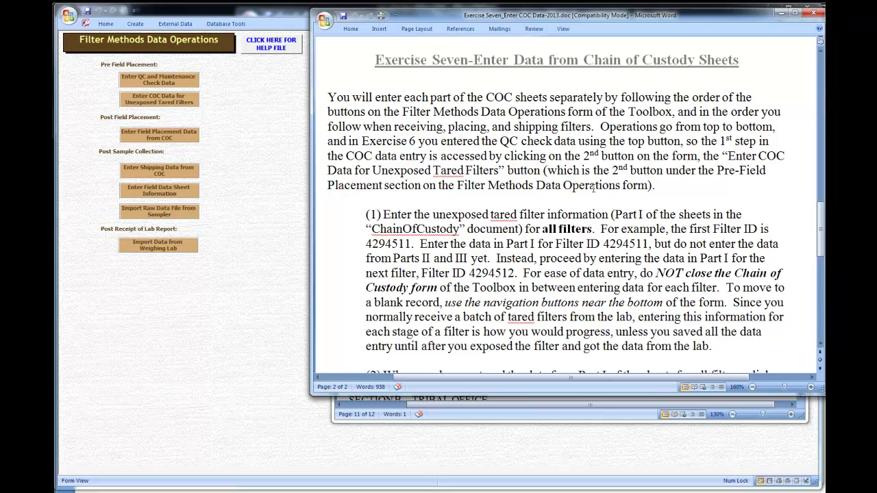
scroll(589, 195, down, 3)
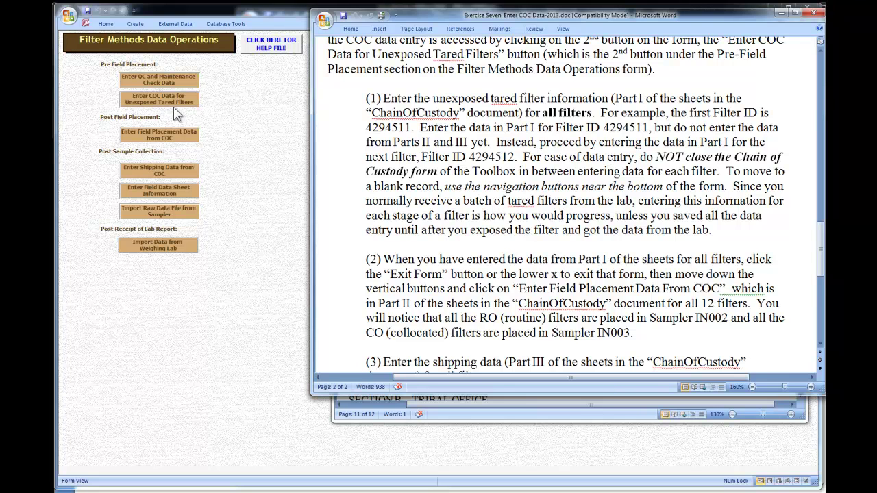
- Switch to the ChainOfCustody document and examine Part II – Field Info on the first filter's sheet
key(alt+Tab)
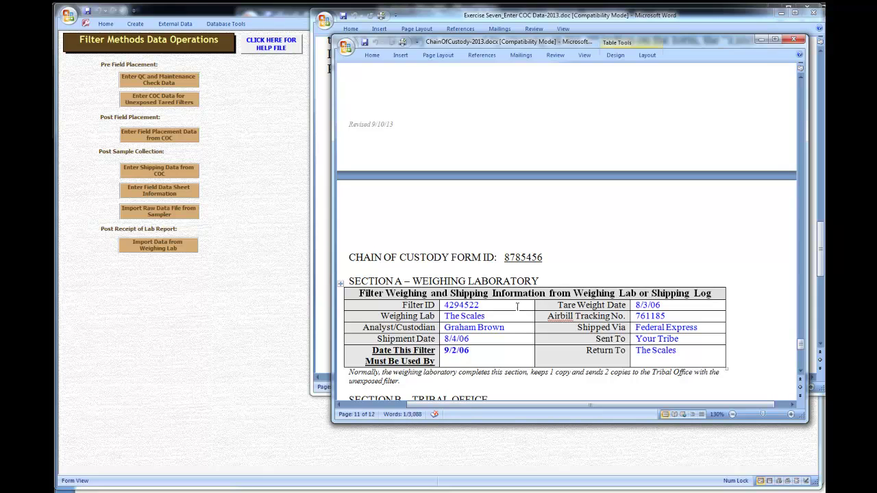
drag(802, 347, 800, 91)
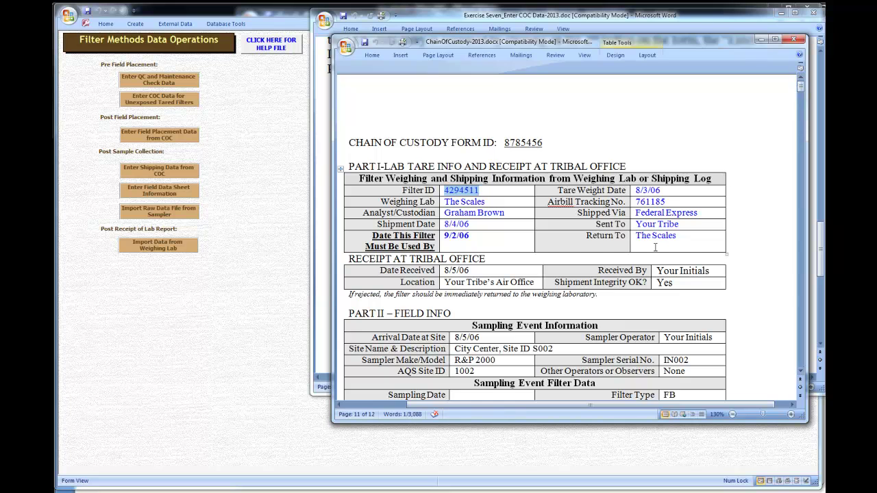
scroll(651, 240, down, 3)
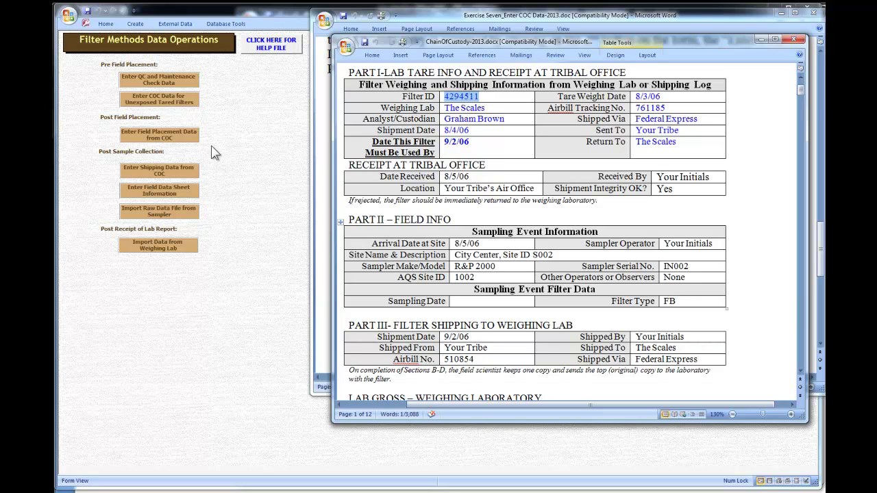
click(170, 139)
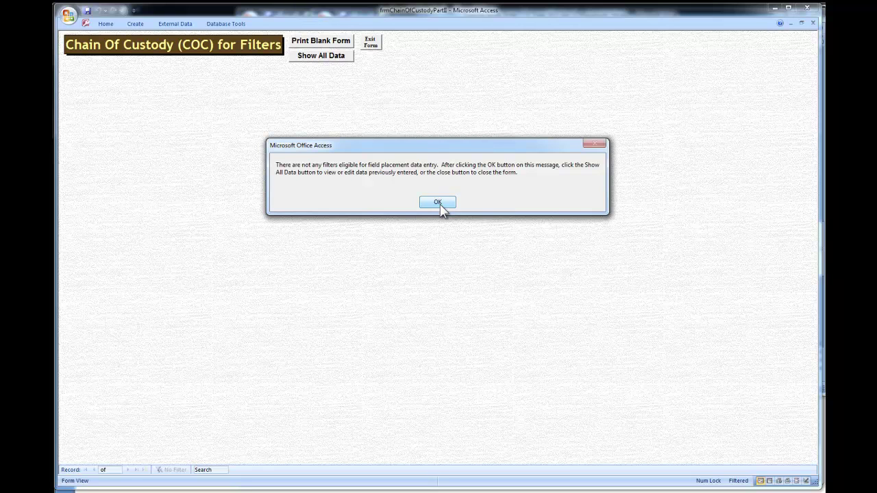
click(438, 202)
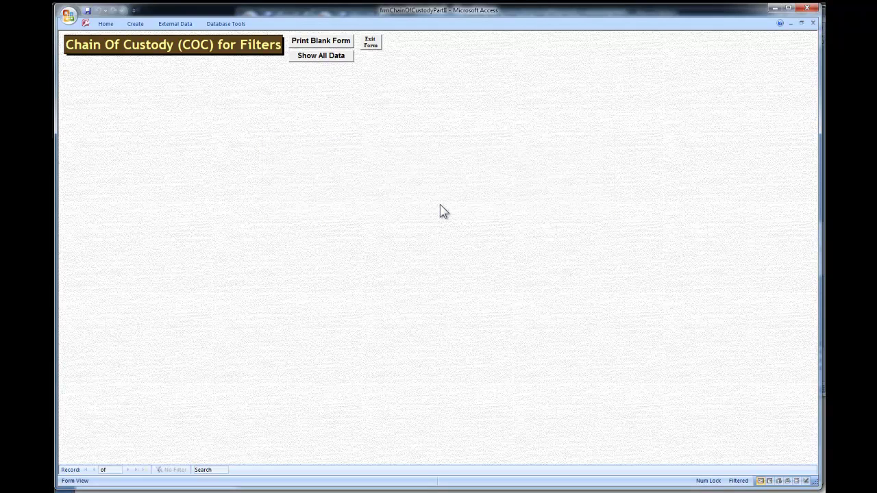
click(371, 44)
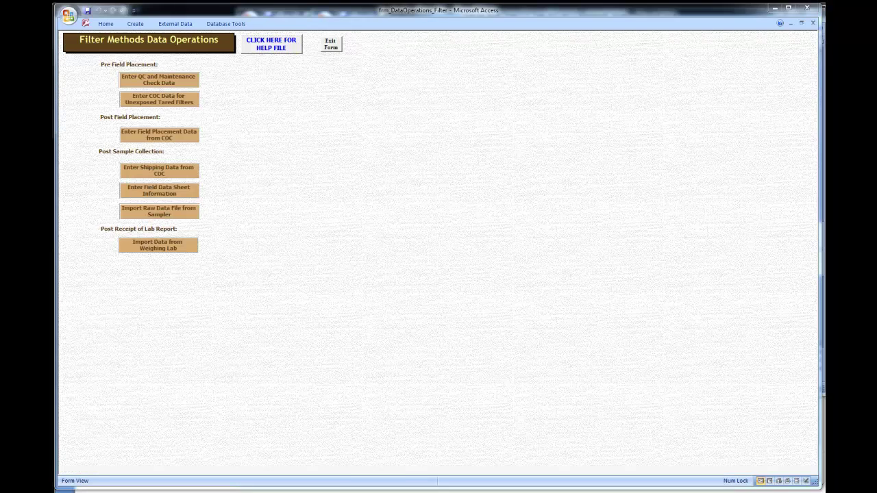
- Switch to the Filter Based Data Operations document and read the Part II – Field Info section and its "No data" note
key(alt+Tab)
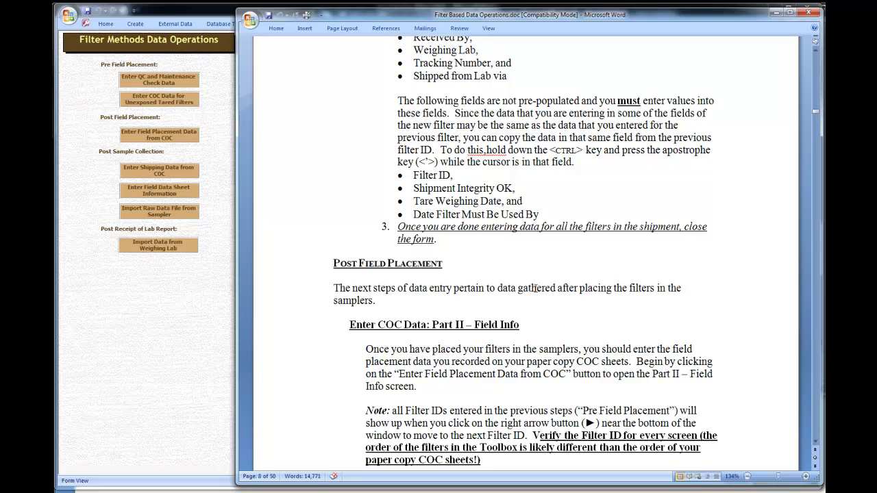
scroll(532, 289, down, 3)
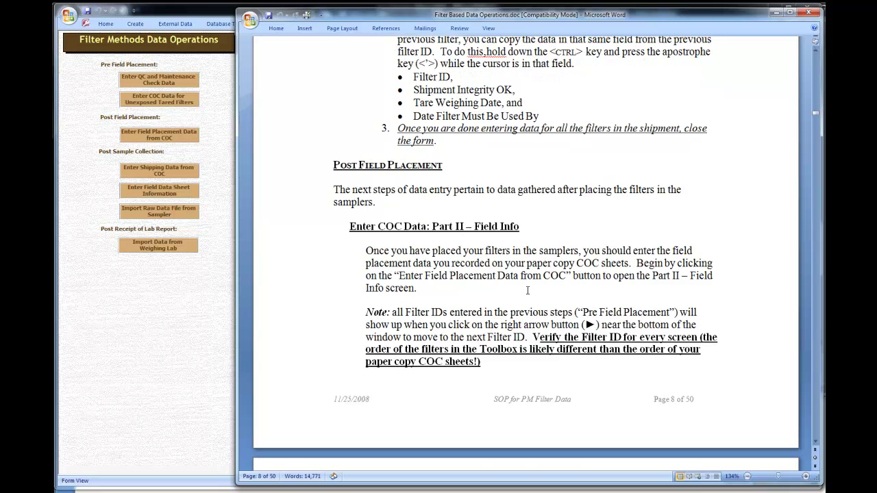
scroll(527, 289, down, 1)
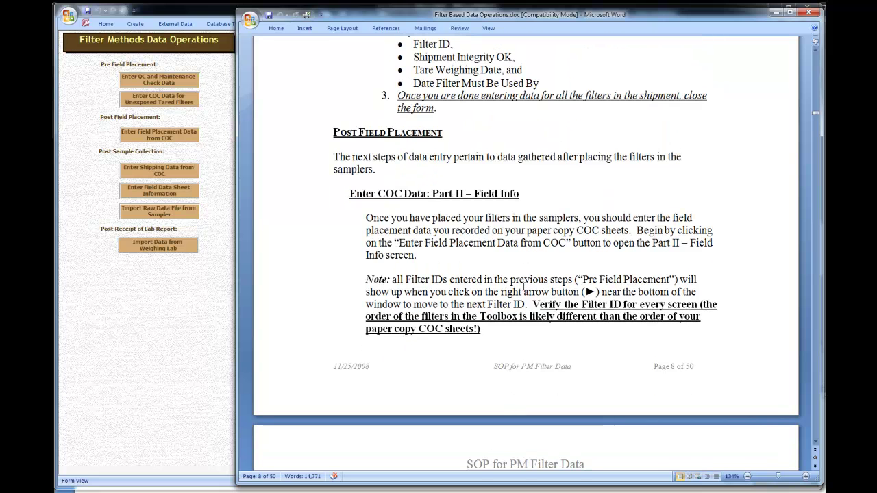
scroll(524, 288, down, 11)
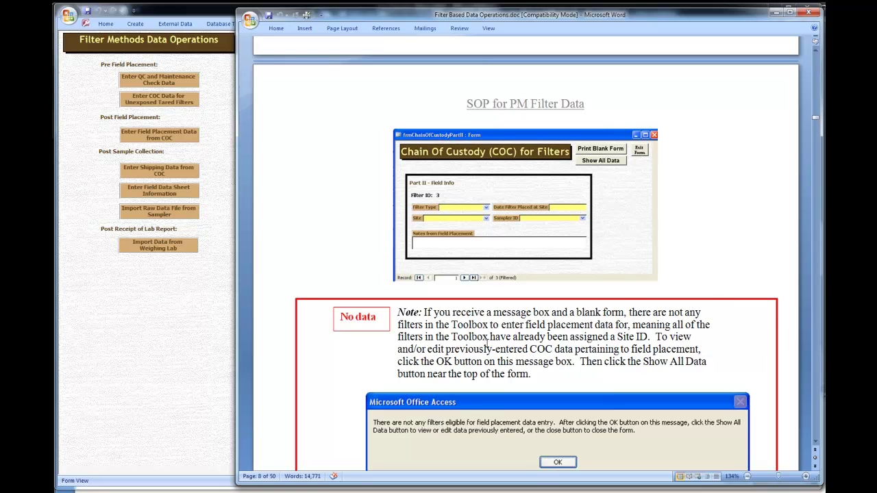
scroll(489, 337, down, 2)
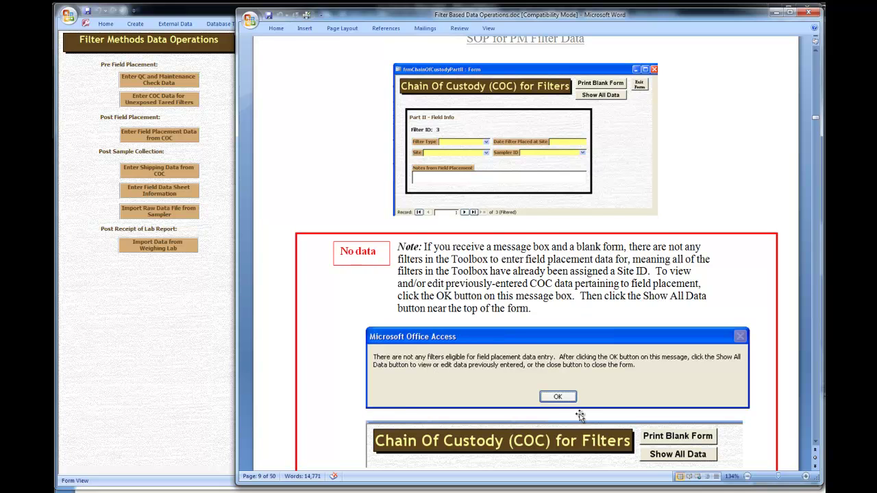
scroll(574, 345, down, 3)
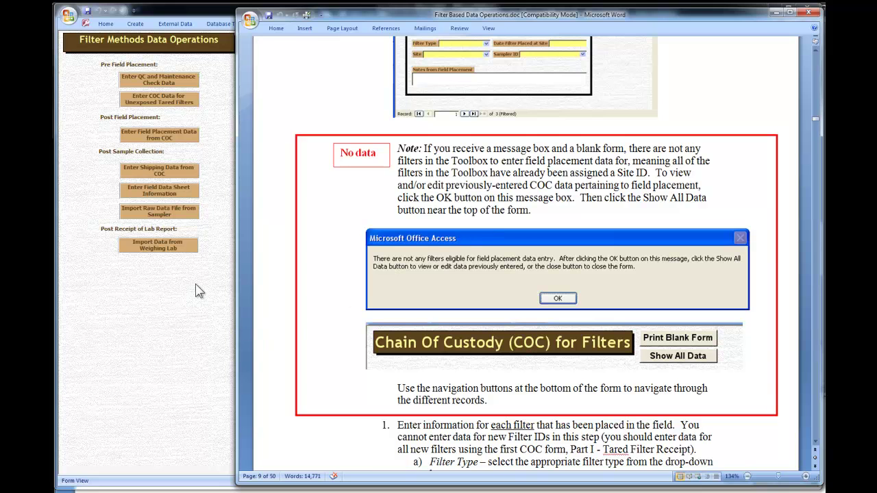
- Return to Access, open the field placement data form from COC, dismiss the message and show all data
click(153, 320)
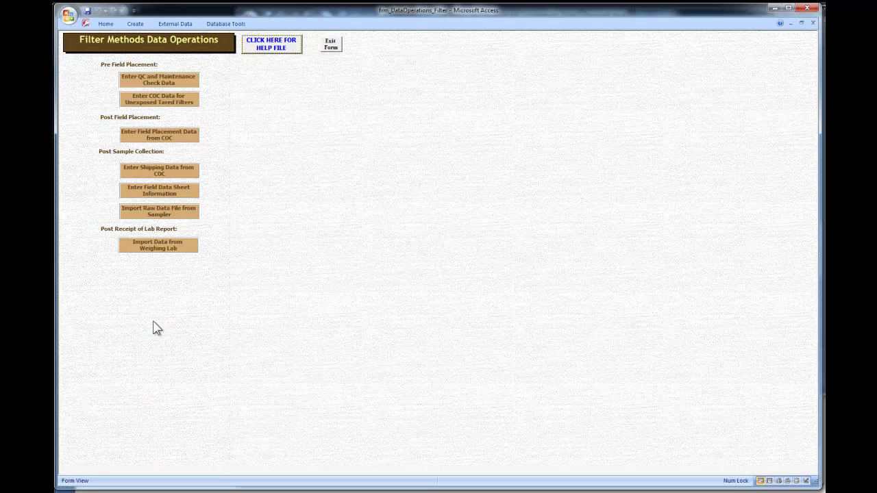
click(139, 136)
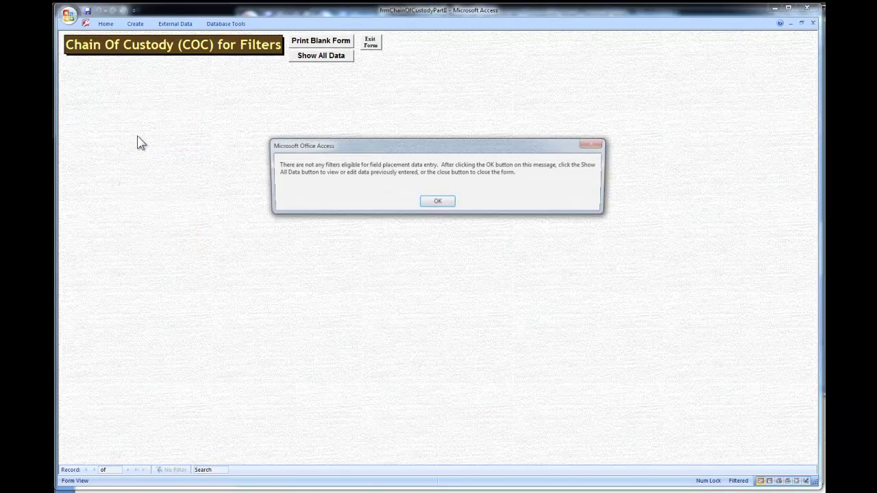
drag(358, 148, 300, 157)
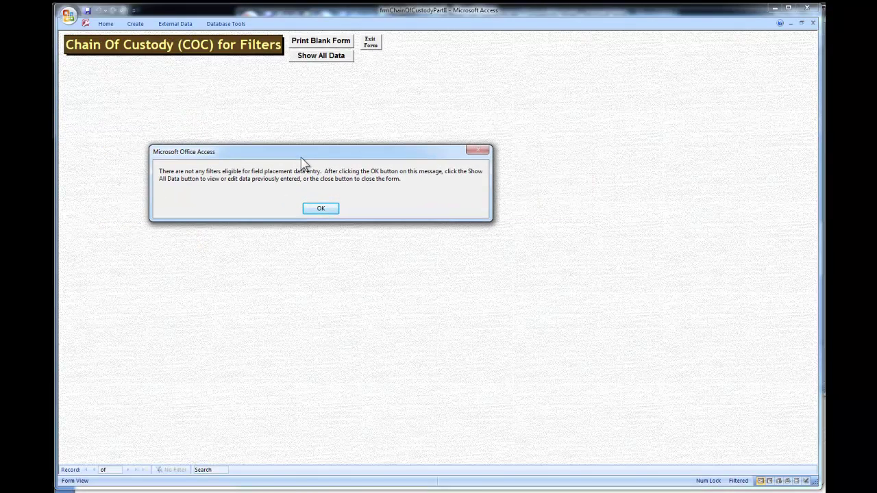
click(318, 211)
click(308, 63)
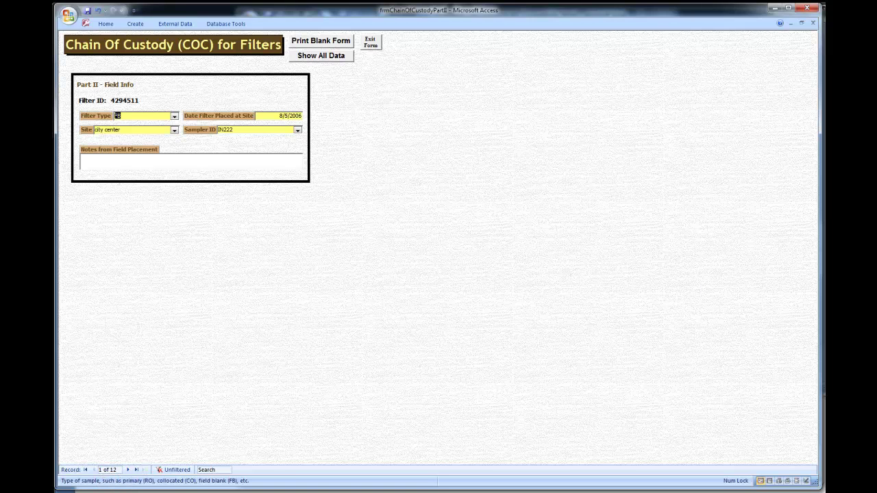
- Bring the first filter's sheet in the ChainOfCustody document in front of the Part II form for comparison
key(alt+Tab)
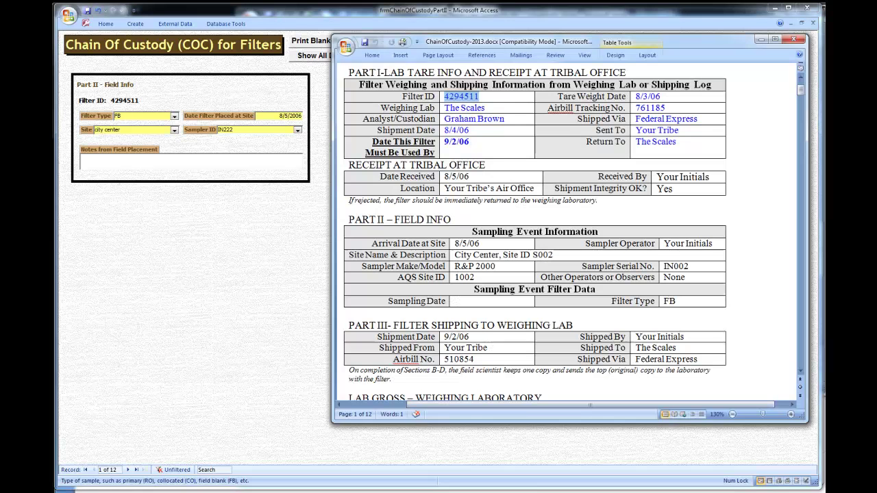
scroll(628, 197, up, 3)
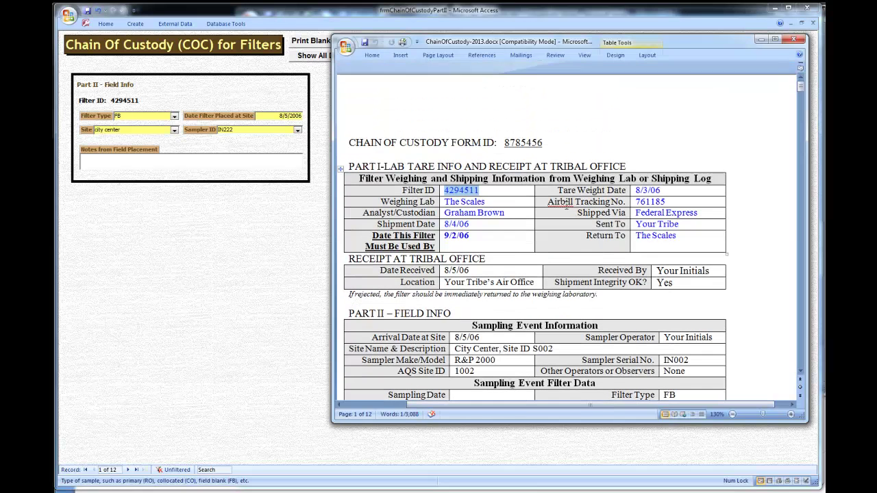
- Compare Part II – Field Info on the first filter's sheet with the form, and continue to the second filter's sheet
scroll(562, 209, down, 1)
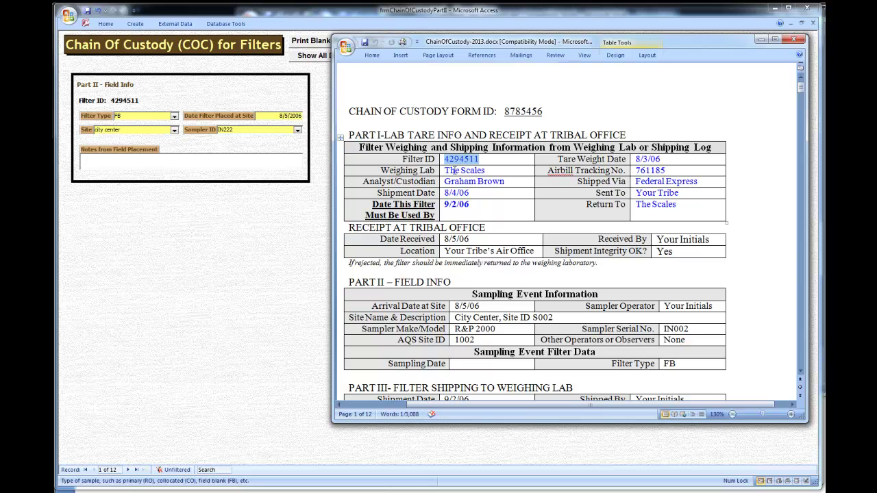
scroll(476, 164, down, 2)
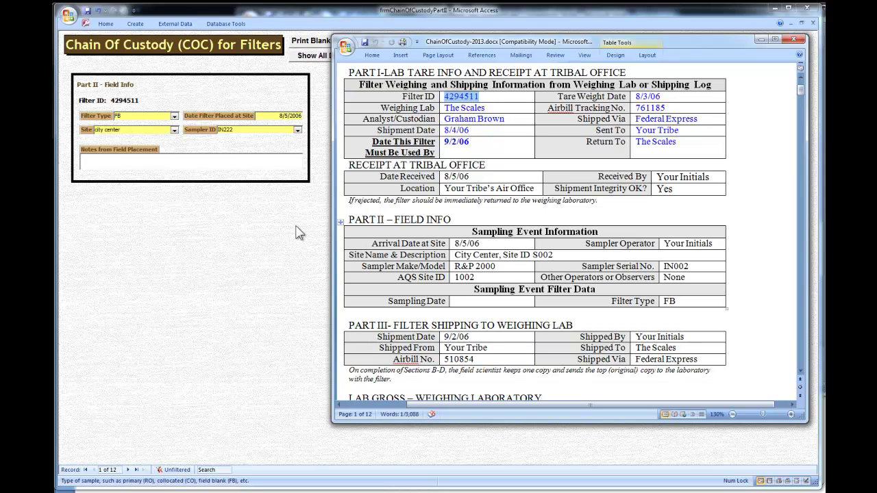
text(FB)
scroll(406, 188, down, 15)
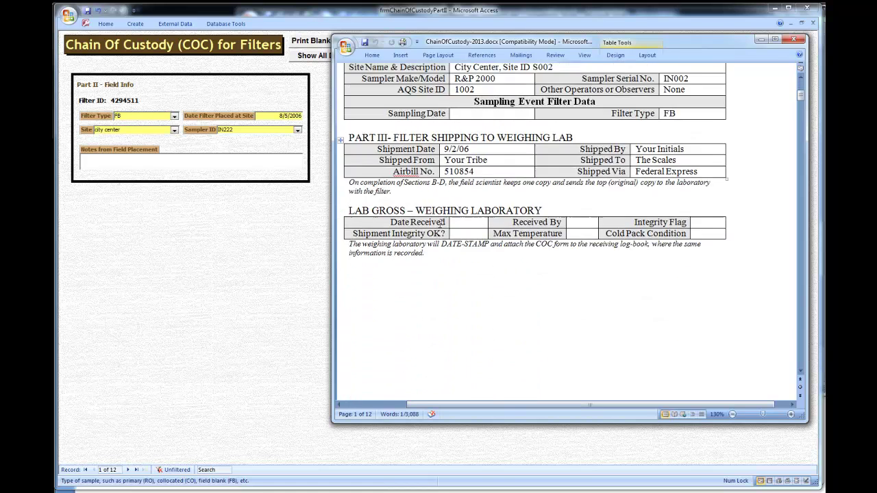
scroll(527, 237, down, 8)
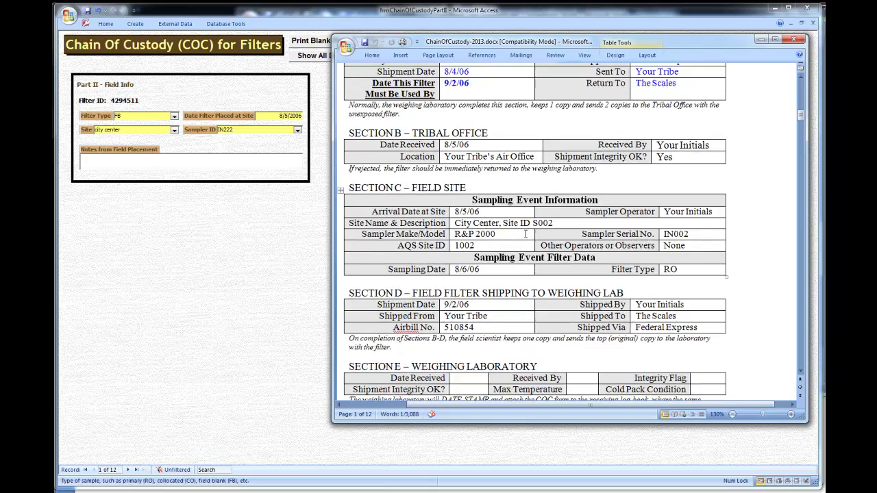
scroll(483, 203, up, 4)
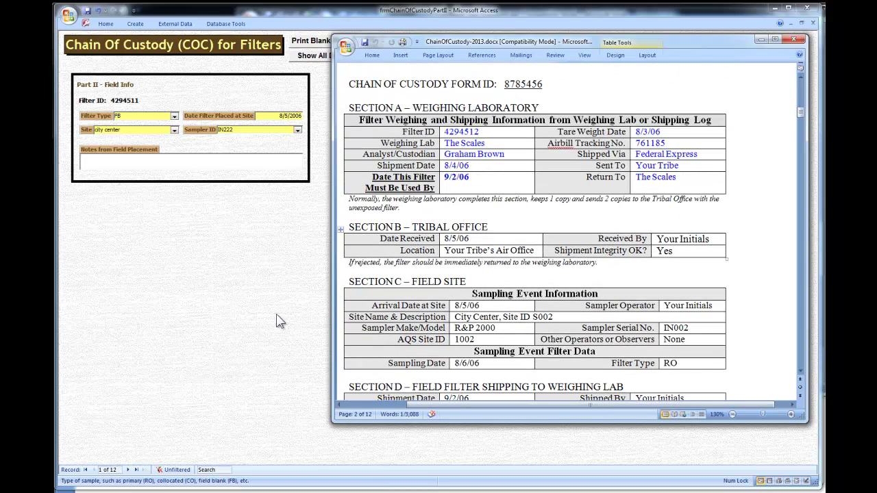
- View the second and last filters' records in the Part II form, and bring the ChainOfCustody document back in front
click(128, 470)
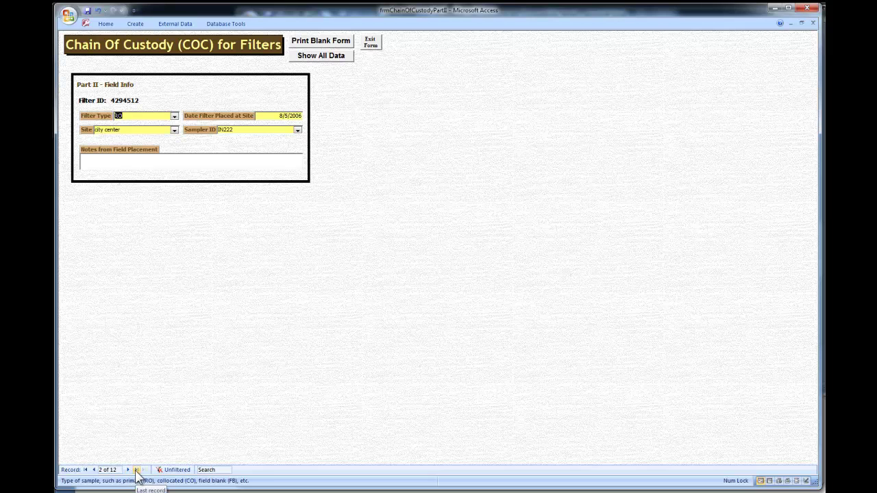
click(137, 470)
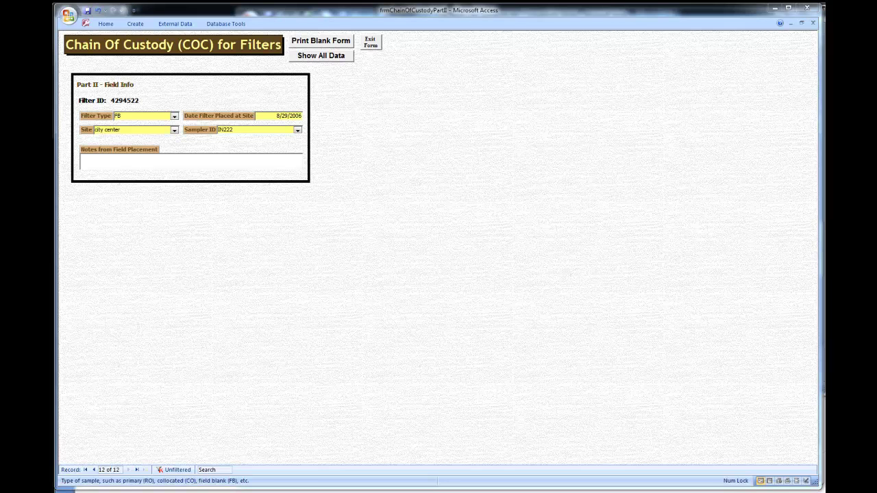
key(alt+Tab)
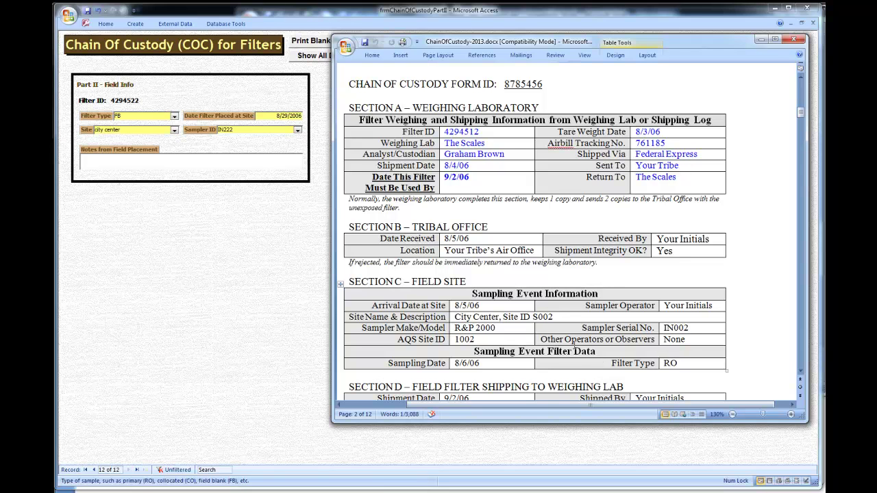
scroll(545, 321, down, 20)
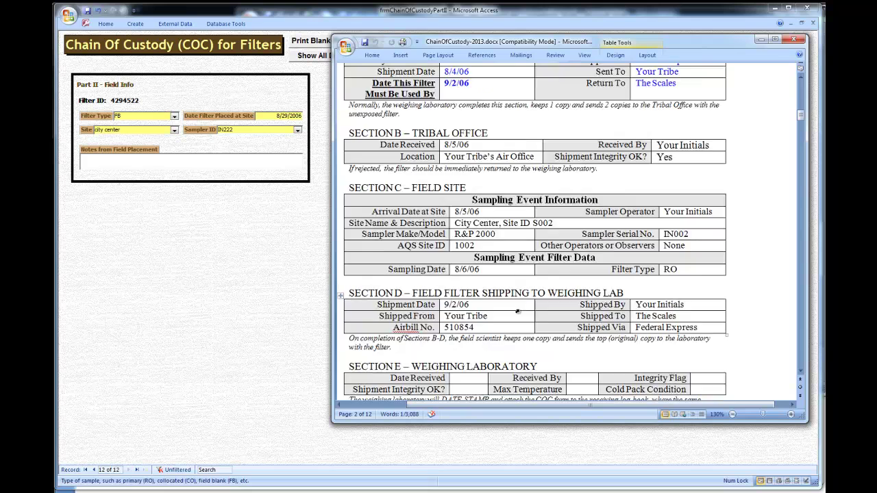
- Read the shipping data instruction in the Exercise Seven document, and examine Part III on the first filter's sheet in the ChainOfCustody document
scroll(487, 255, down, 5)
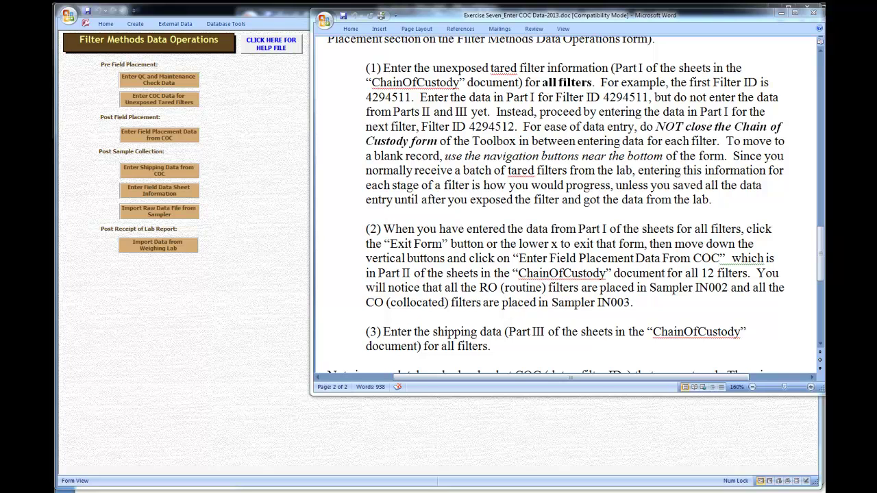
key(alt+Tab)
scroll(509, 236, down, 2)
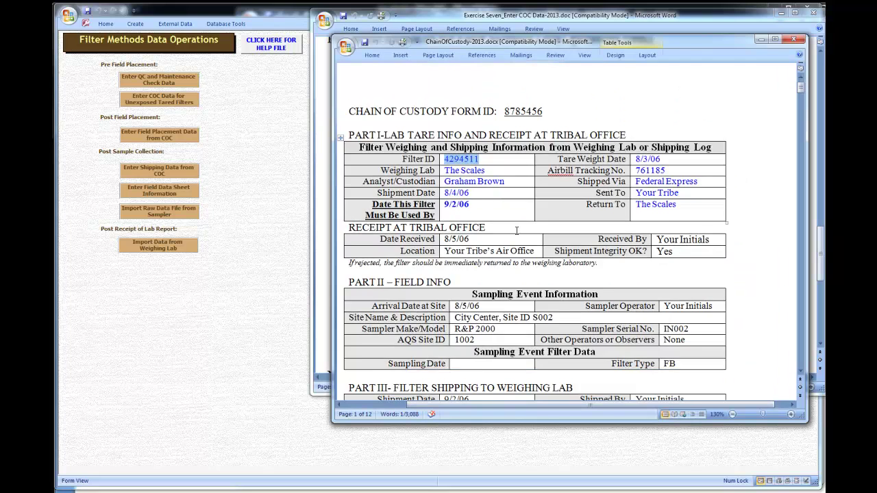
scroll(509, 236, down, 2)
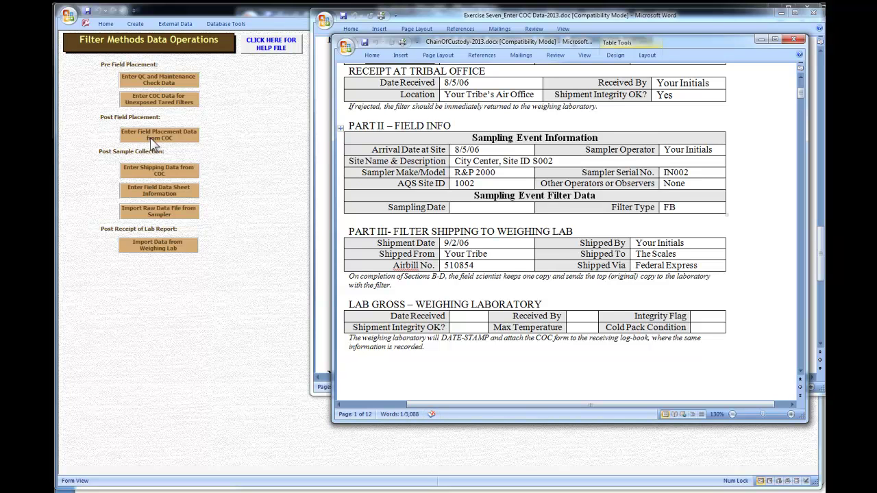
- Return to Access, open the shipping data form from COC, dismiss the message and show all data
click(141, 173)
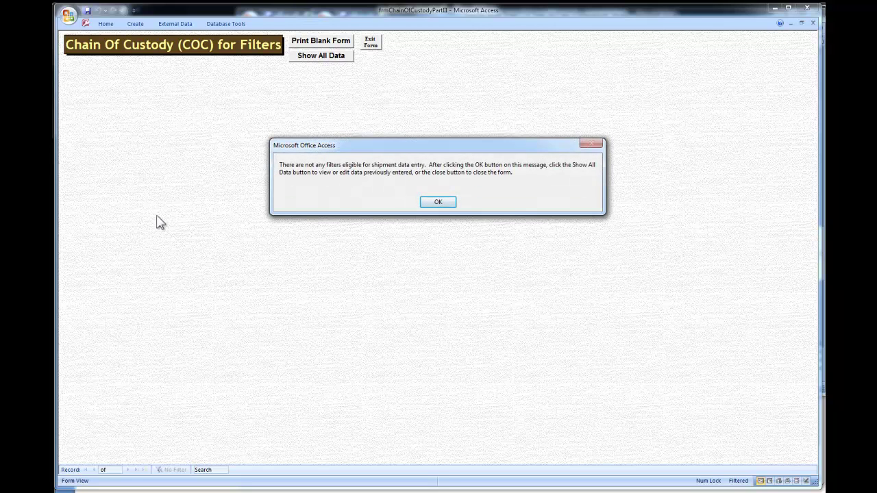
click(437, 203)
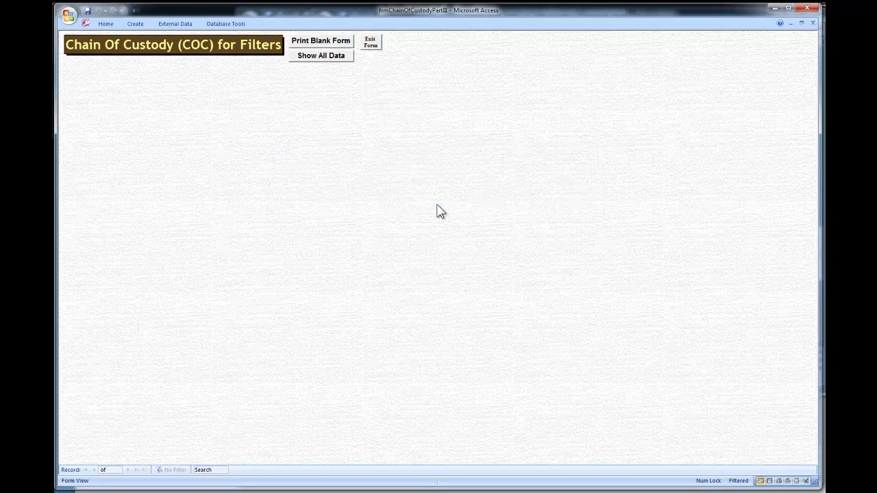
click(326, 59)
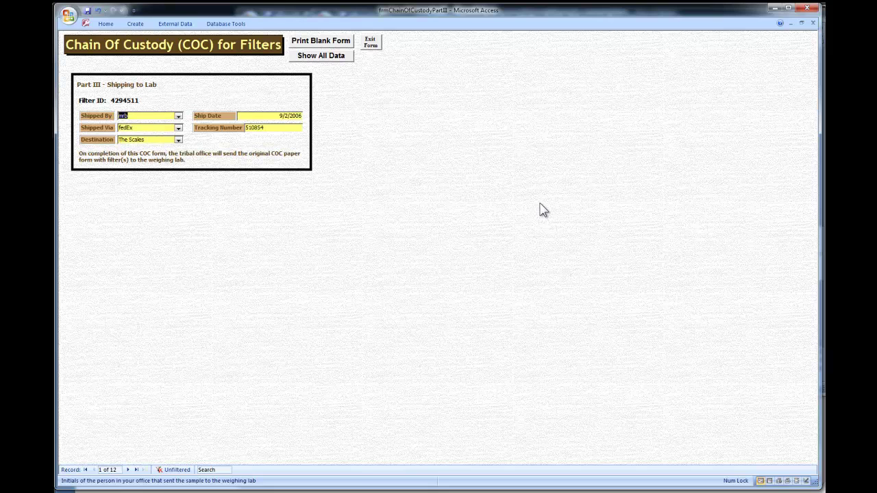
- Compare Part III on the first filter's sheet with the shipping form, and advance through the records to the fourth filter
key(alt+Tab)
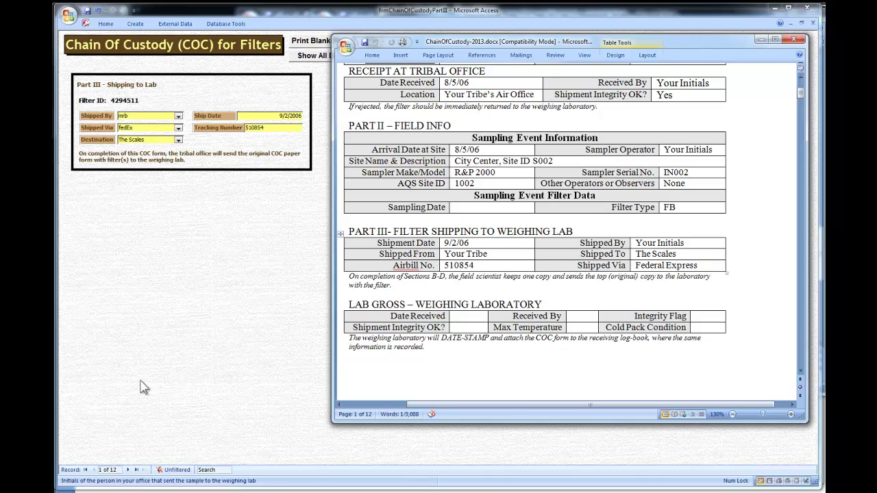
click(128, 470)
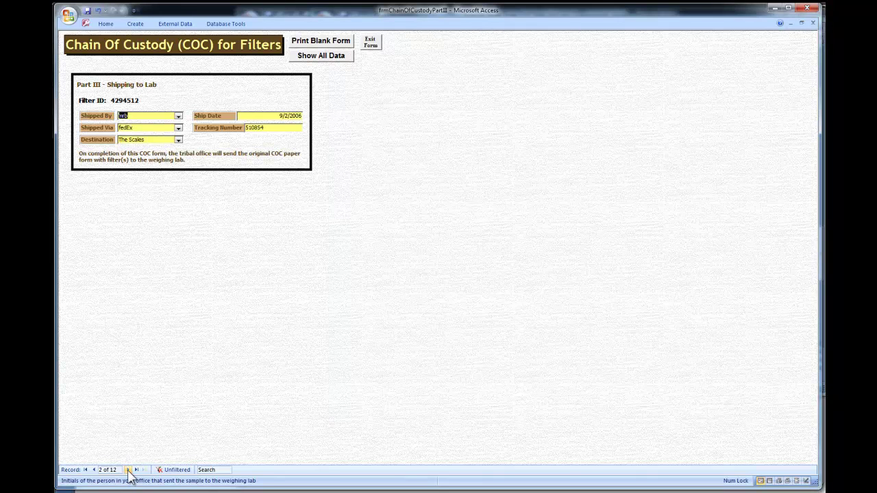
click(129, 470)
click(129, 470)
- Check the shipping section on the ChainOfCustody document's last sheet, and show the last filter's record in the Part III form
key(alt+Tab)
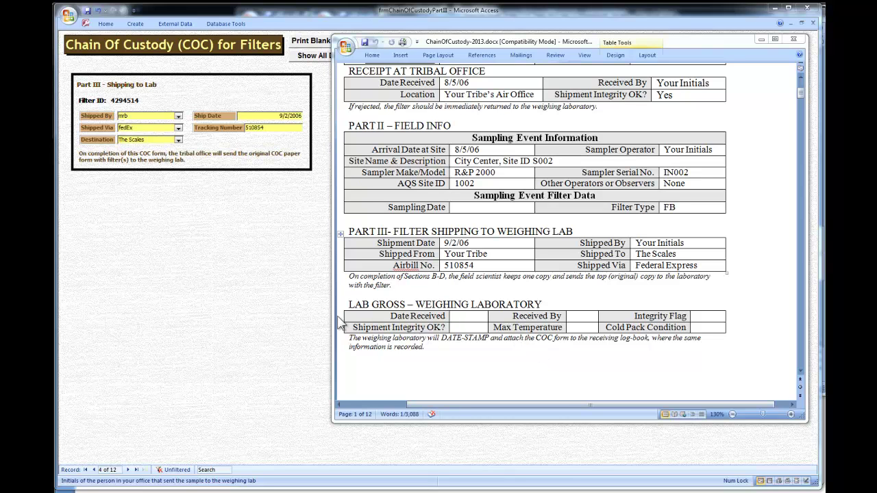
drag(801, 98, 787, 372)
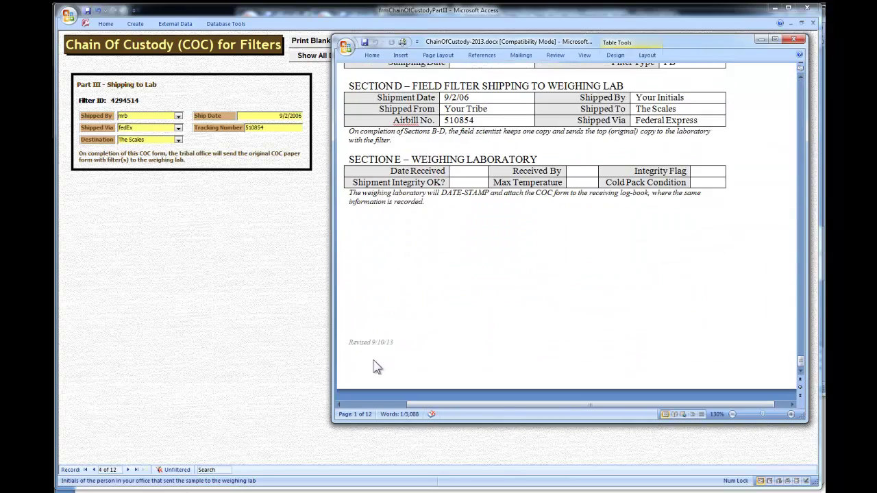
click(132, 483)
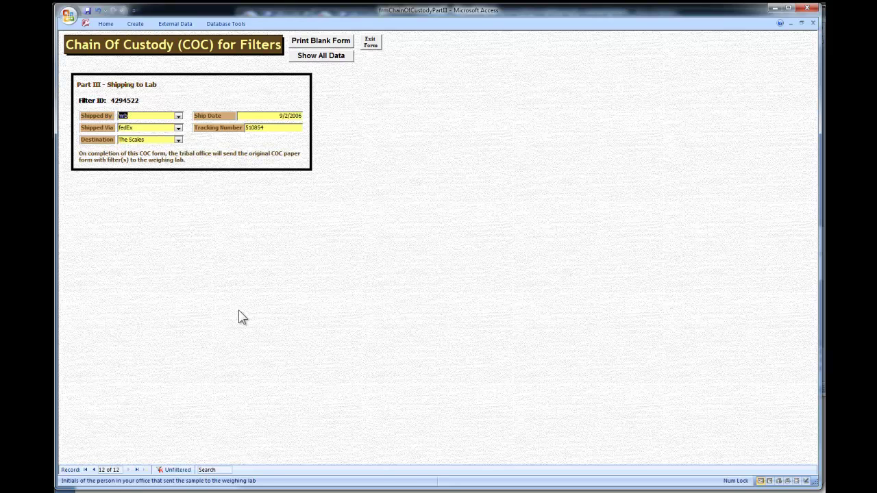
- Exit the Part III form and the Filter Methods Data Operations form to return to the Main Switchboard
click(370, 42)
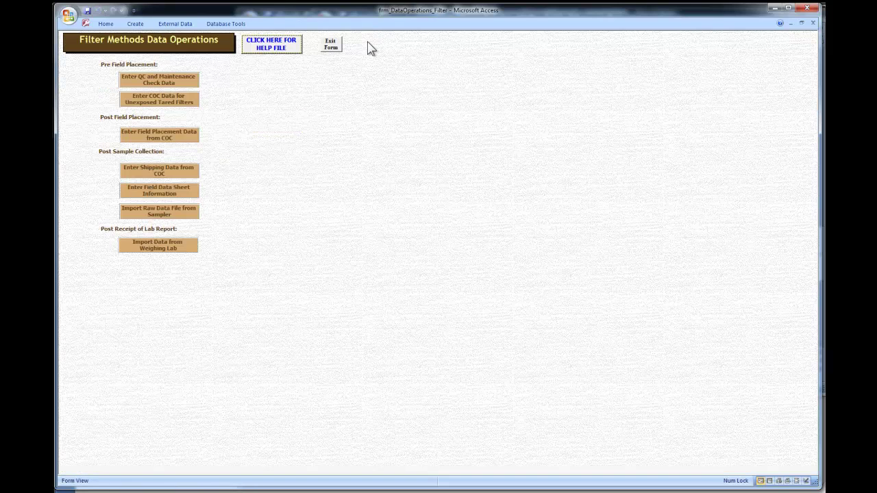
click(332, 45)
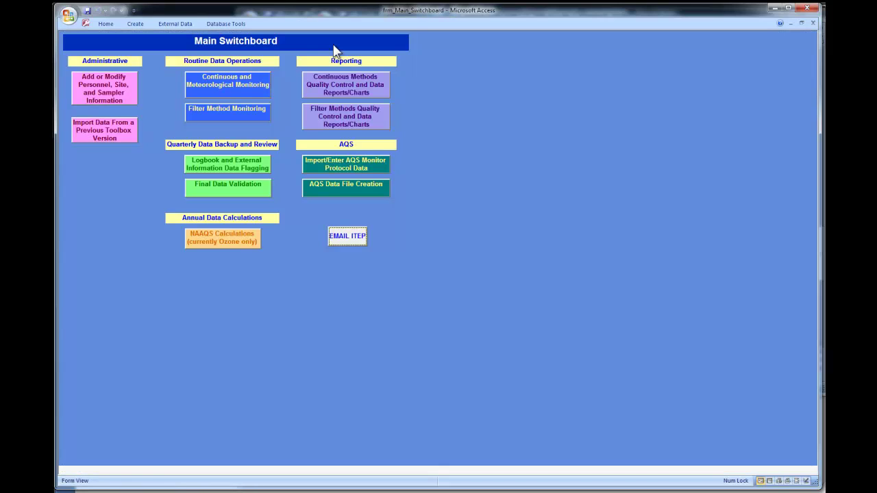